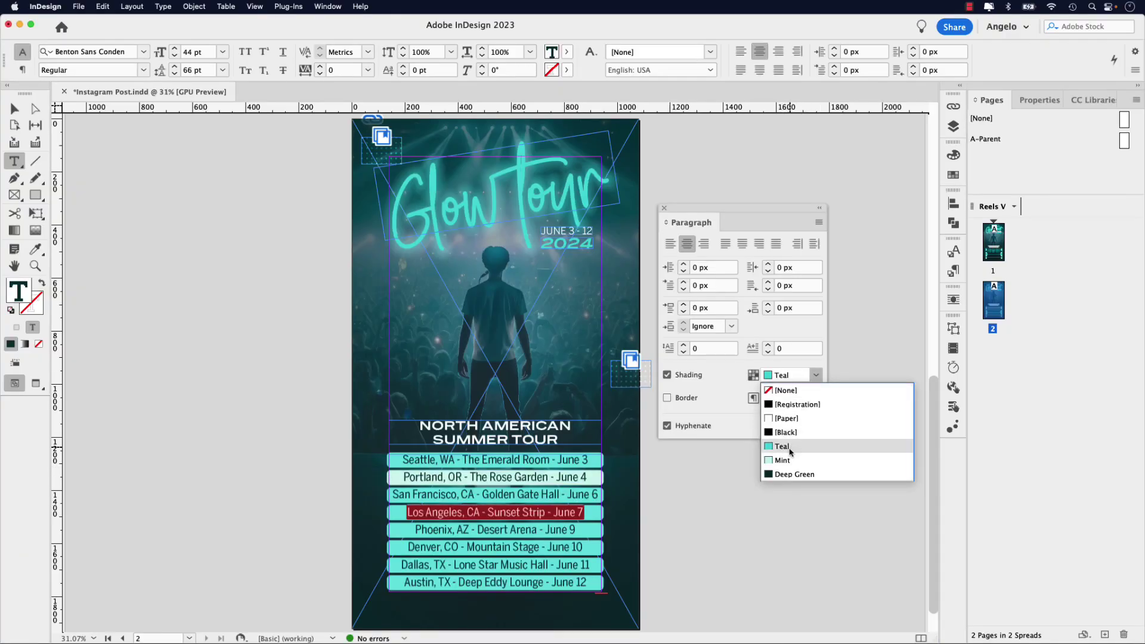
Shade the paragraph Mint, blend the frame with Hard Light, and give the shading 80% tint and Rounded corners
click(787, 460)
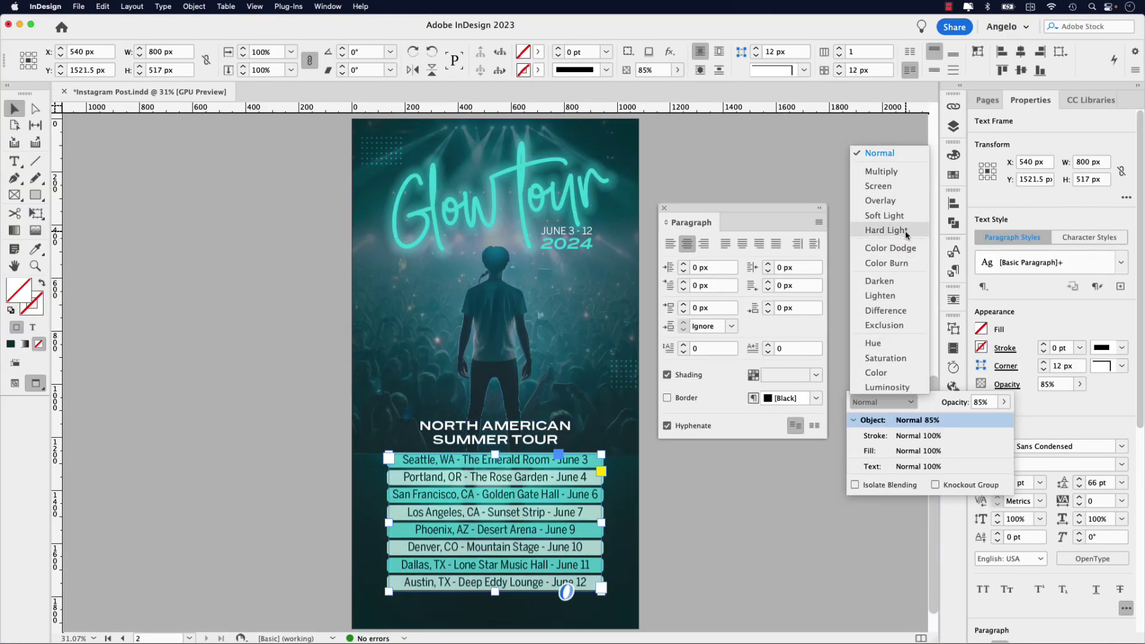
click(904, 231)
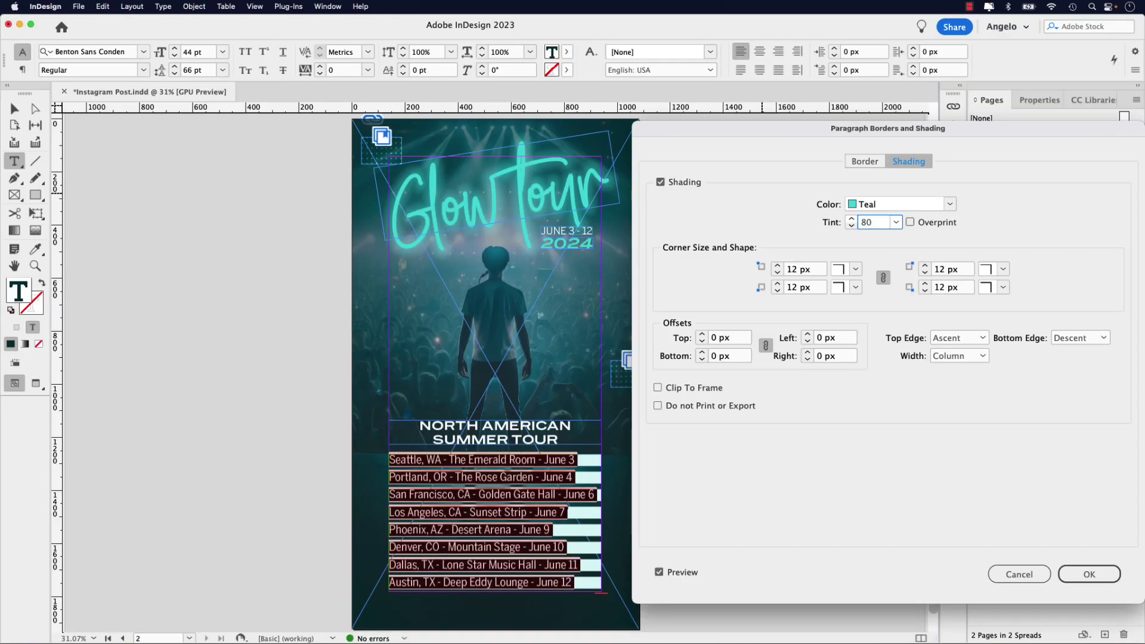
key(Tab)
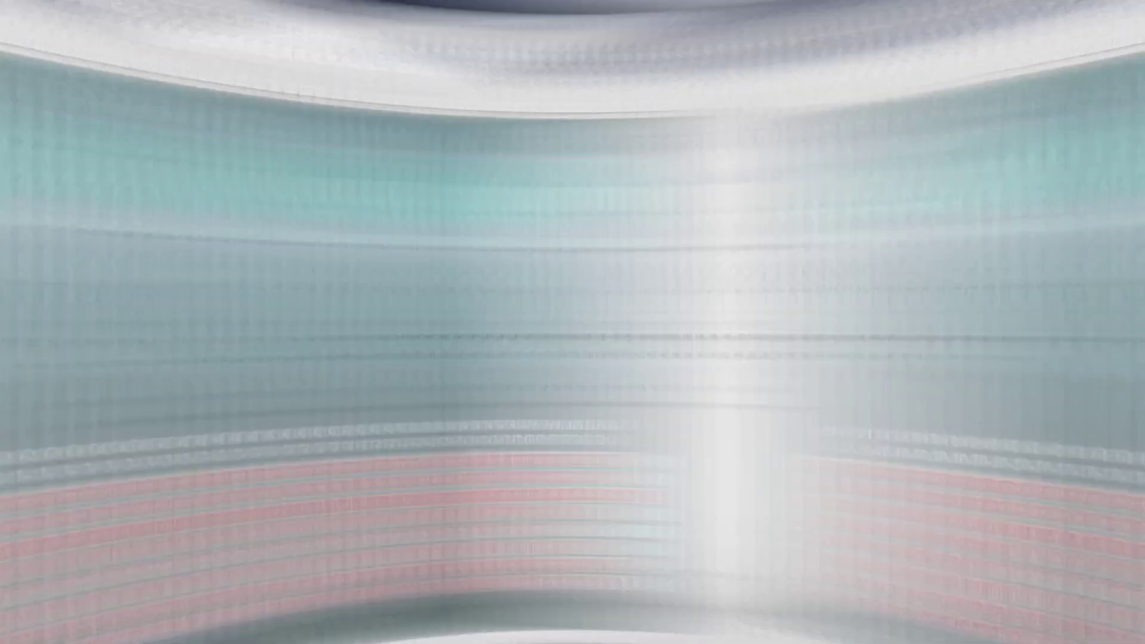
click(855, 269)
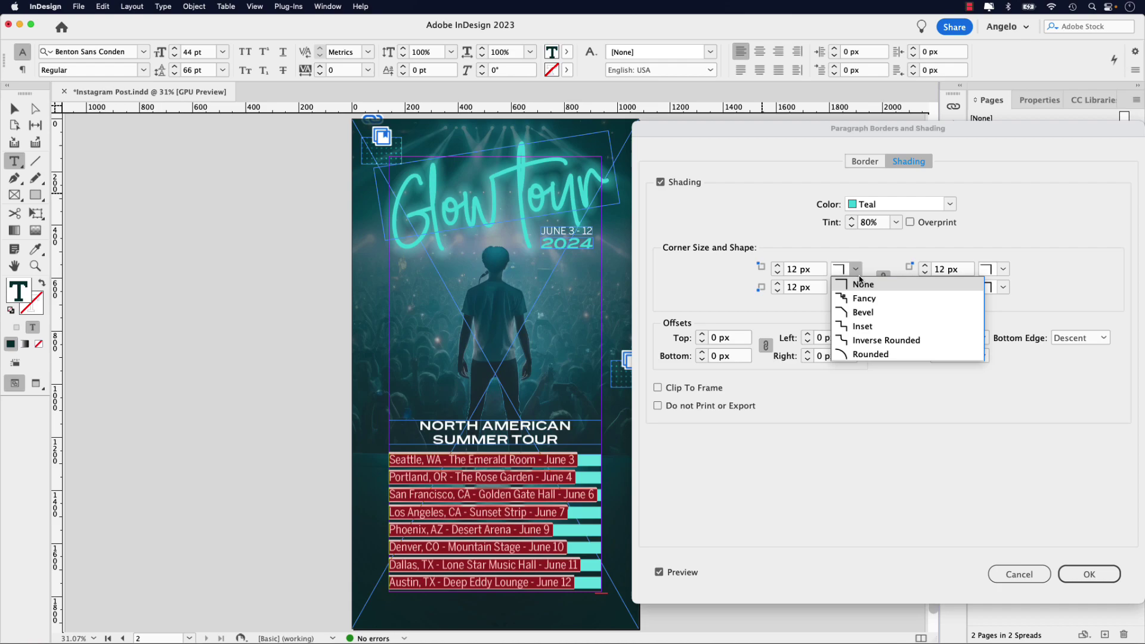
click(856, 355)
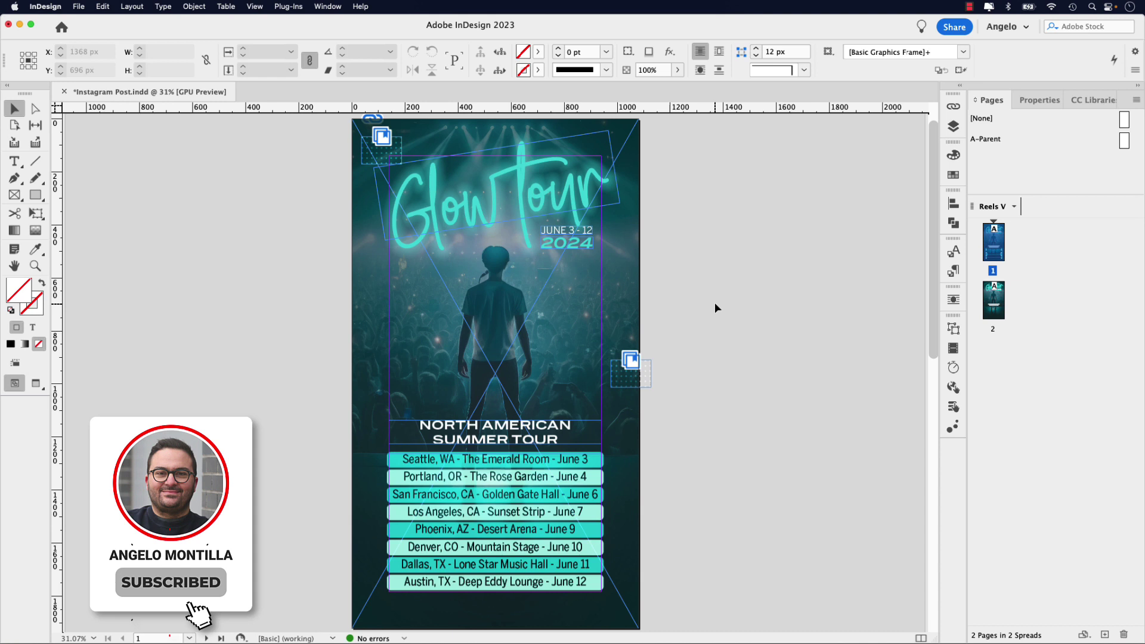
Show page 2 of the Instagram Post document from the Pages panel
double_click(997, 301)
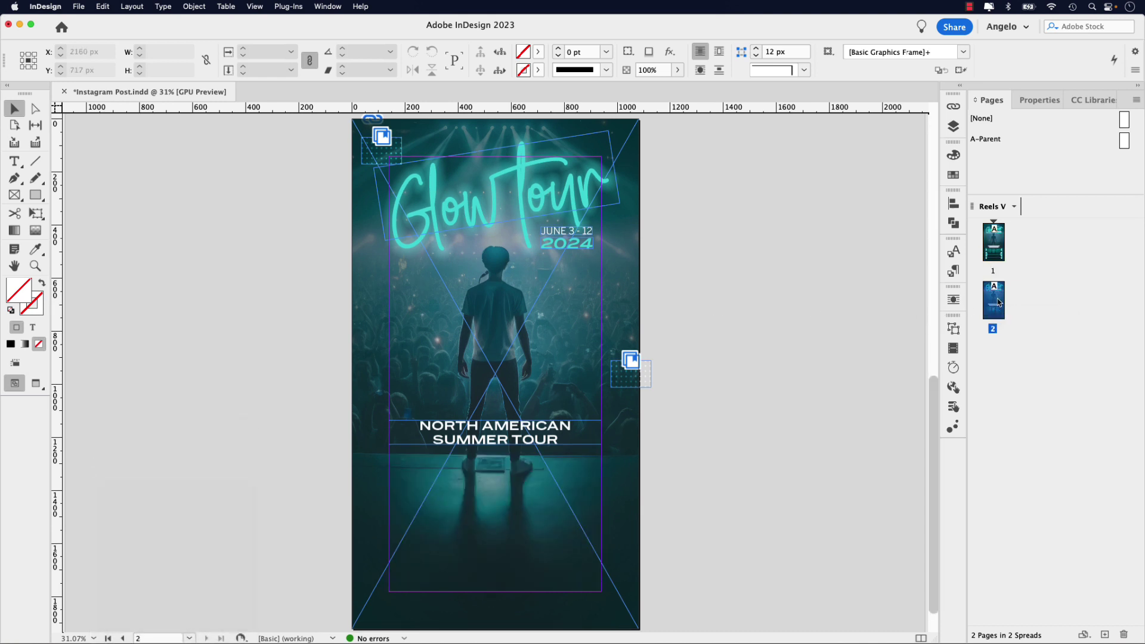
Place the Concert List text file into a new 800 × 517 px frame below the heading
click(79, 7)
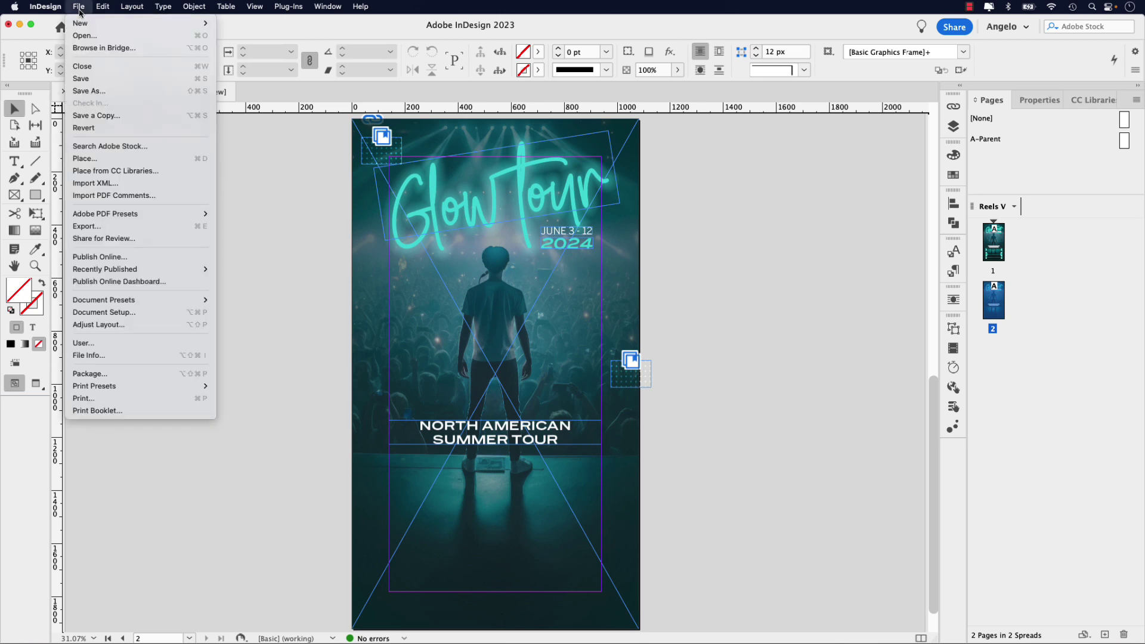
click(97, 159)
click(363, 152)
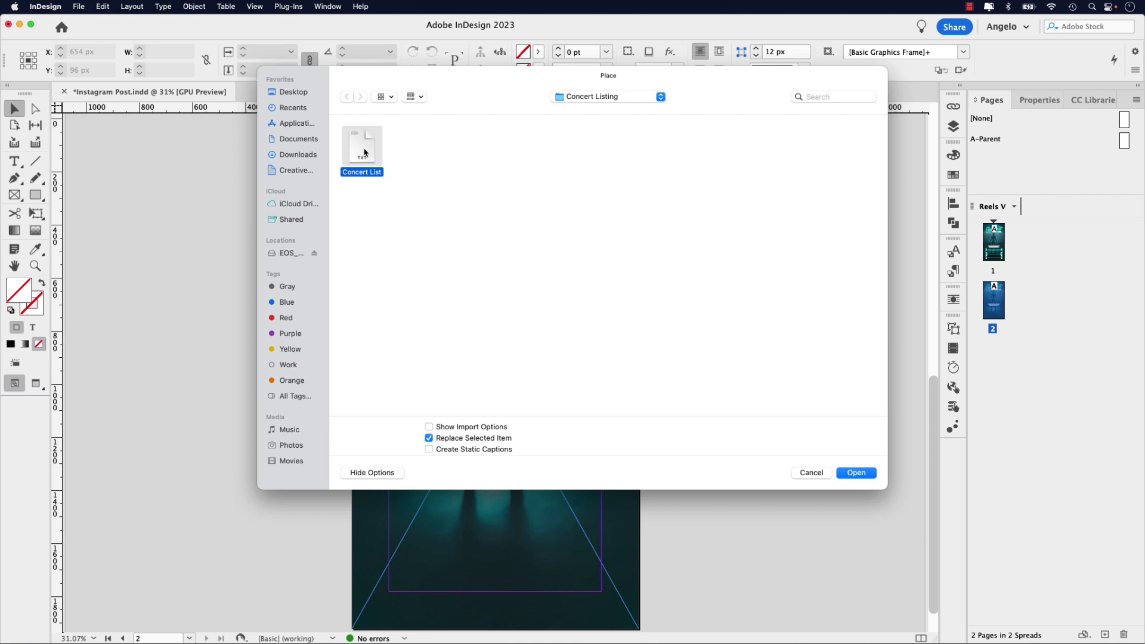
click(862, 475)
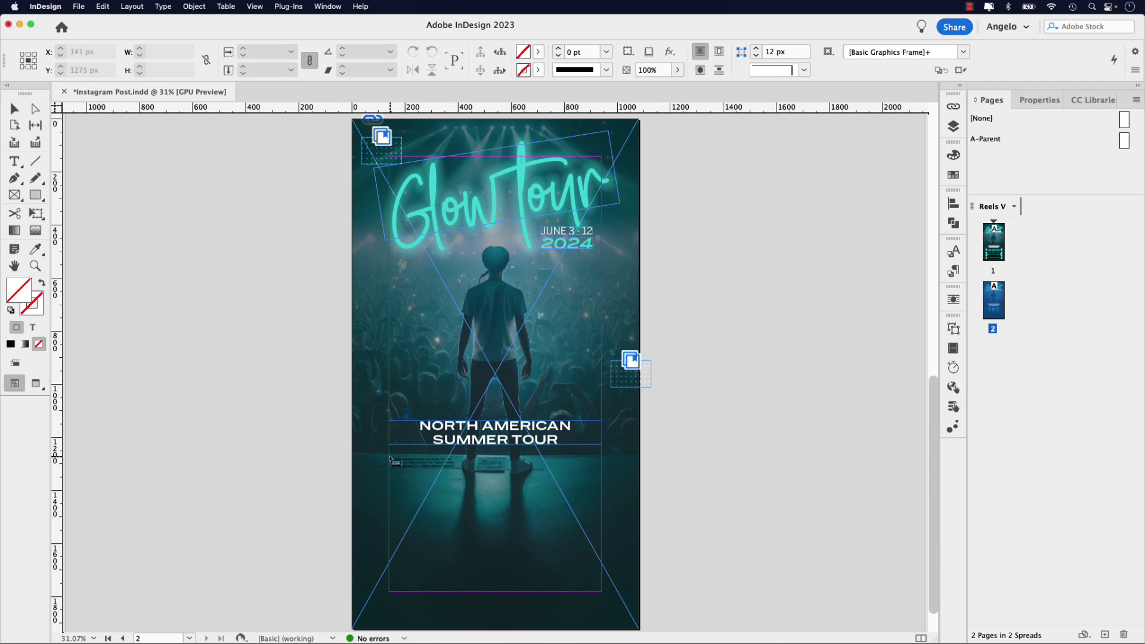
drag(389, 454, 601, 592)
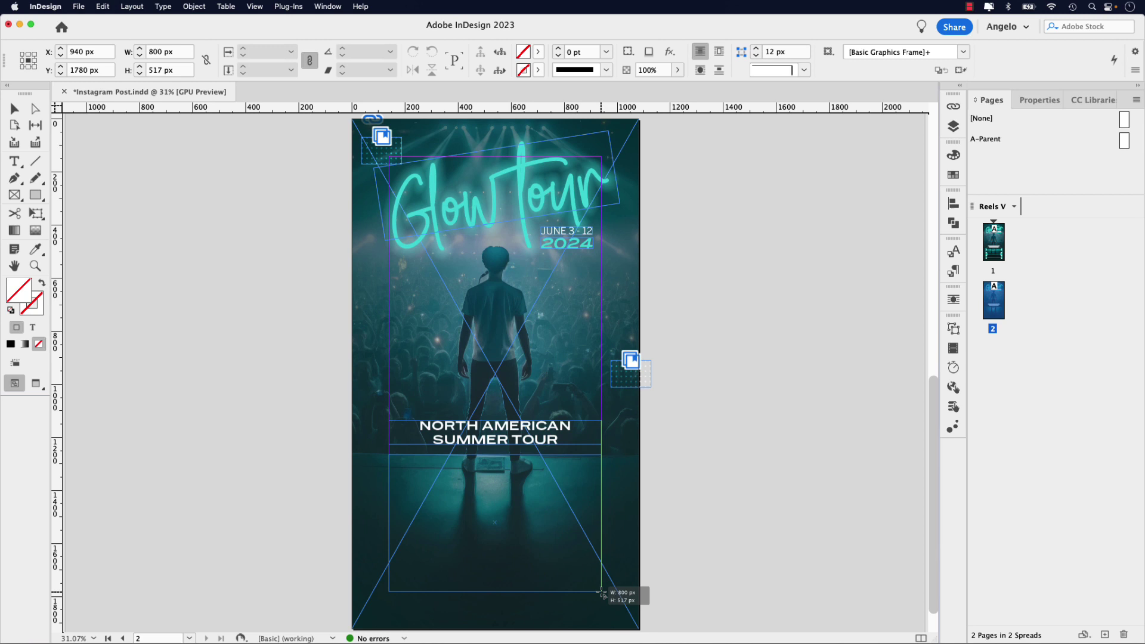
drag(602, 593, 601, 593)
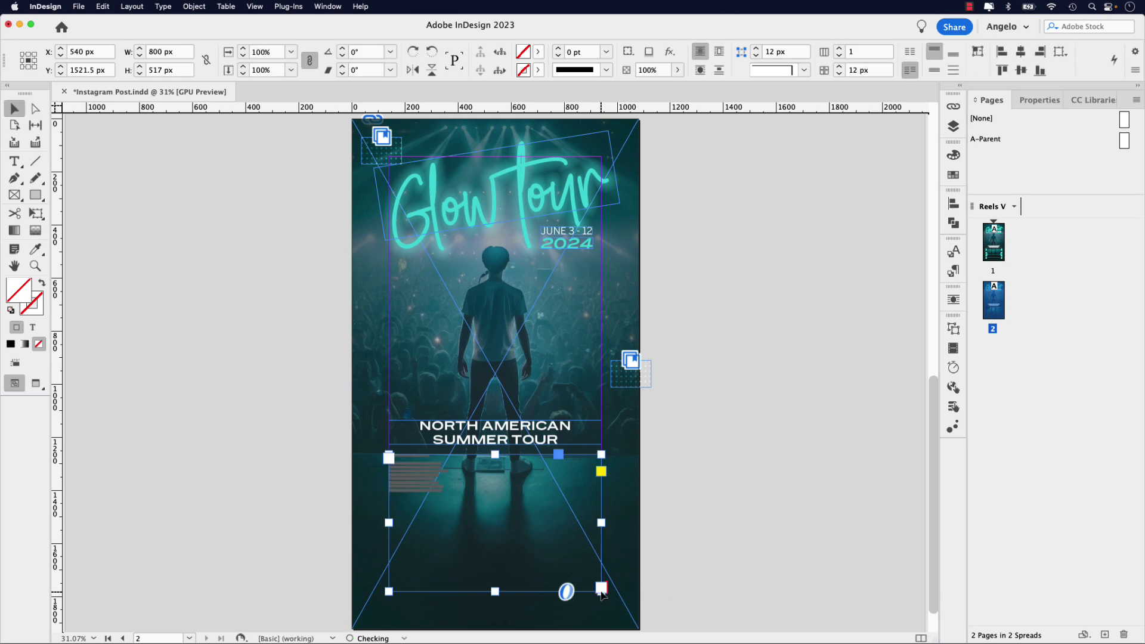
Select all the frame's text and set it to 44 pt with 66 pt leading
double_click(453, 493)
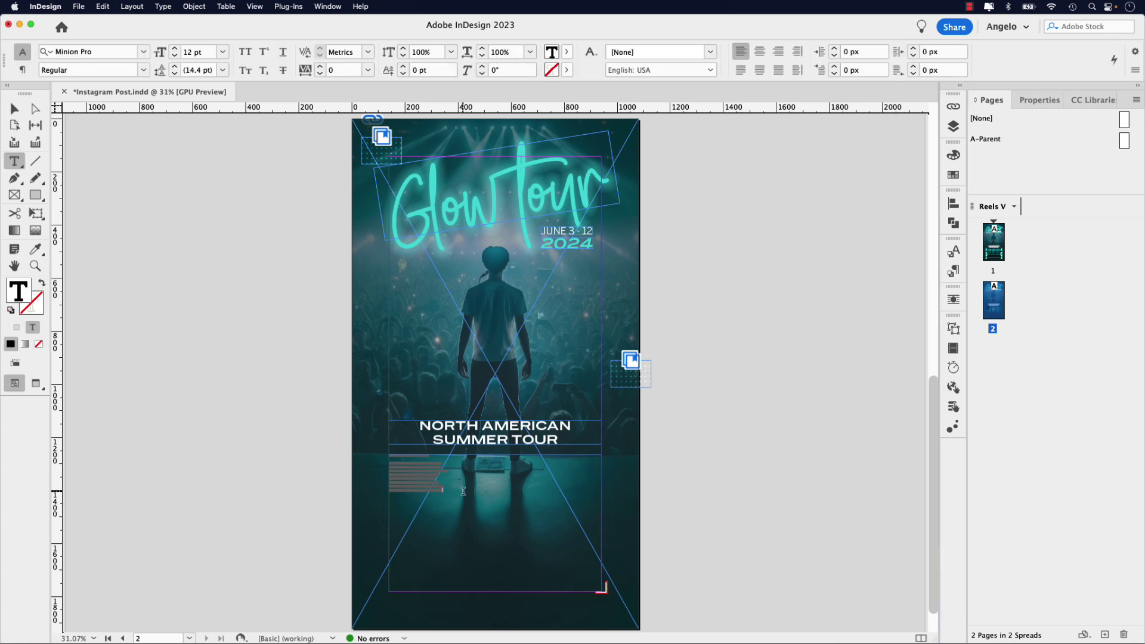
drag(453, 493, 369, 452)
double_click(188, 52)
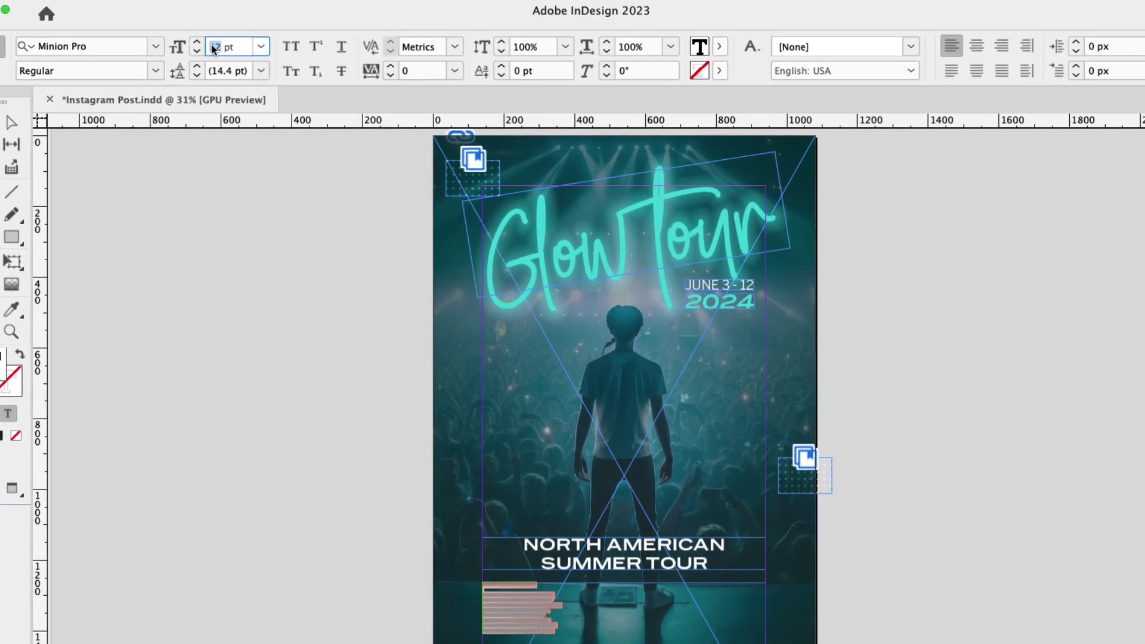
text(44)
key(Return)
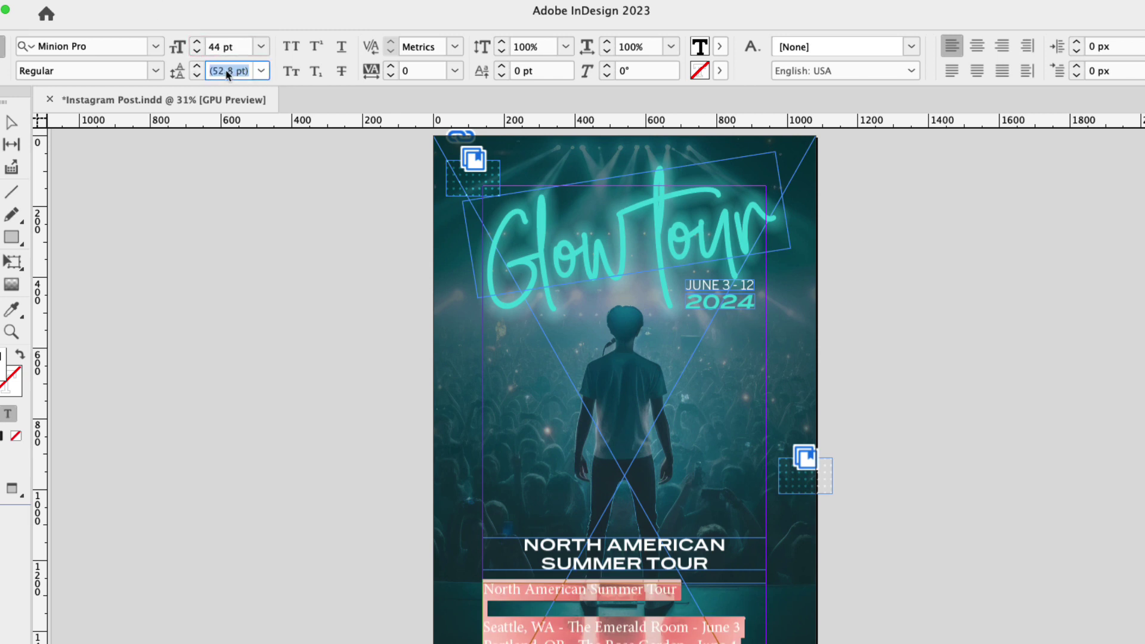
text(66)
key(Return)
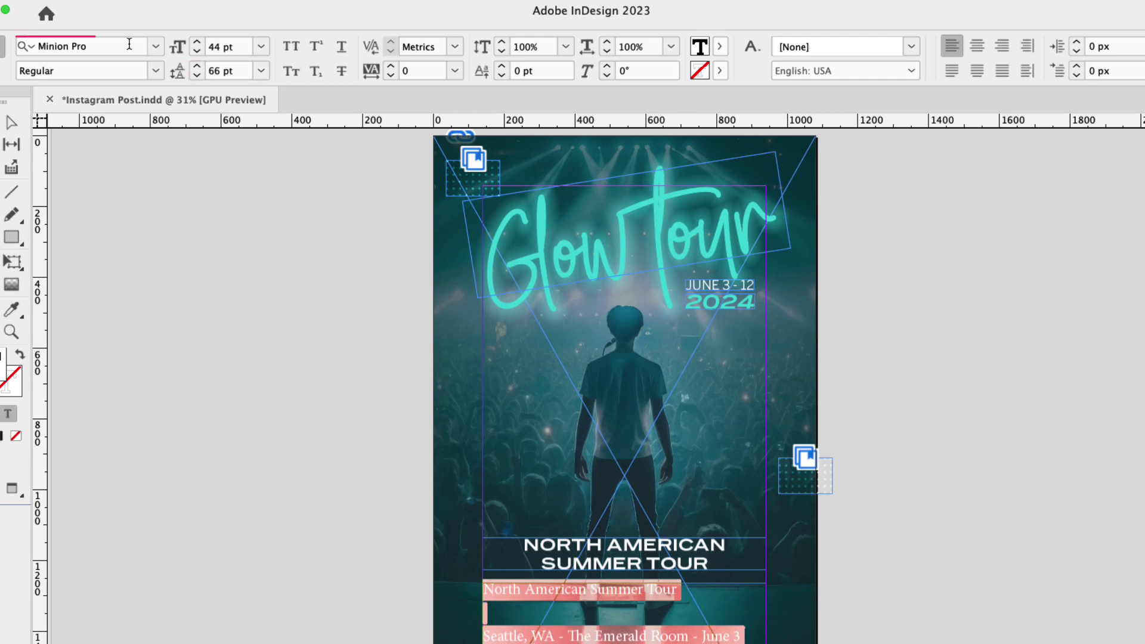
Apply Benton Sans Condensed Regular, then select the repeated heading line and blank line
click(116, 51)
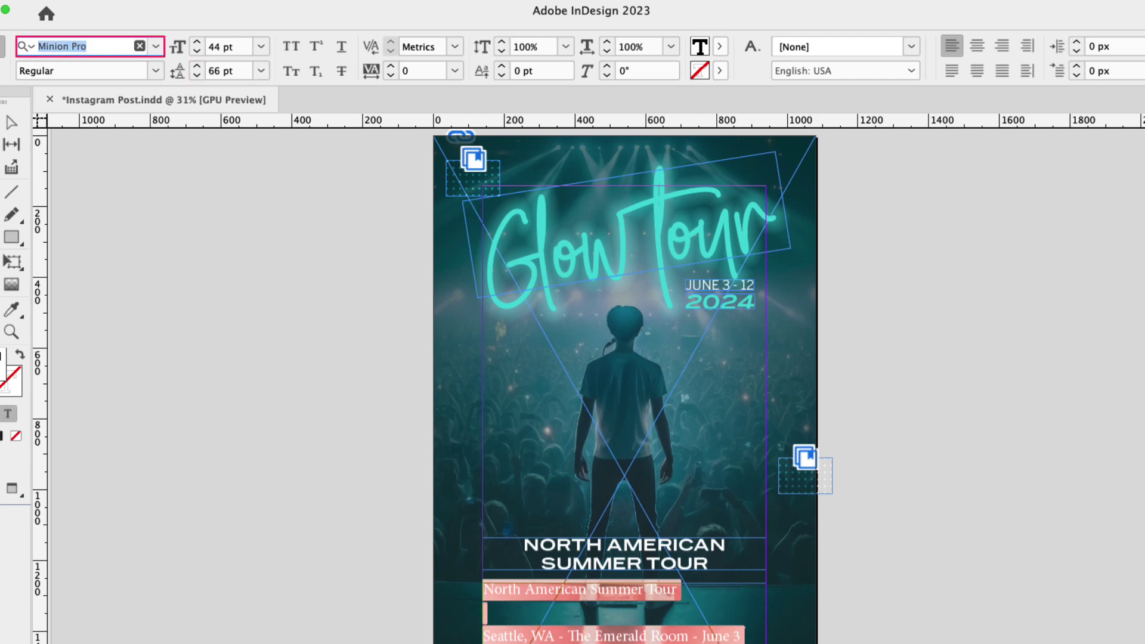
text(benton sans con)
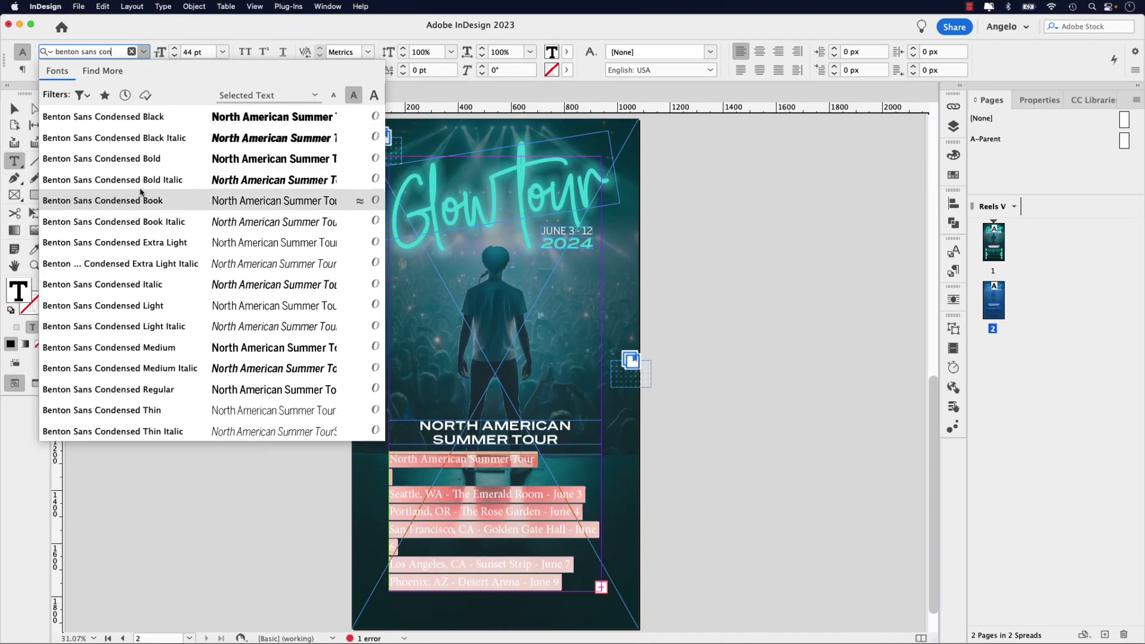
click(175, 390)
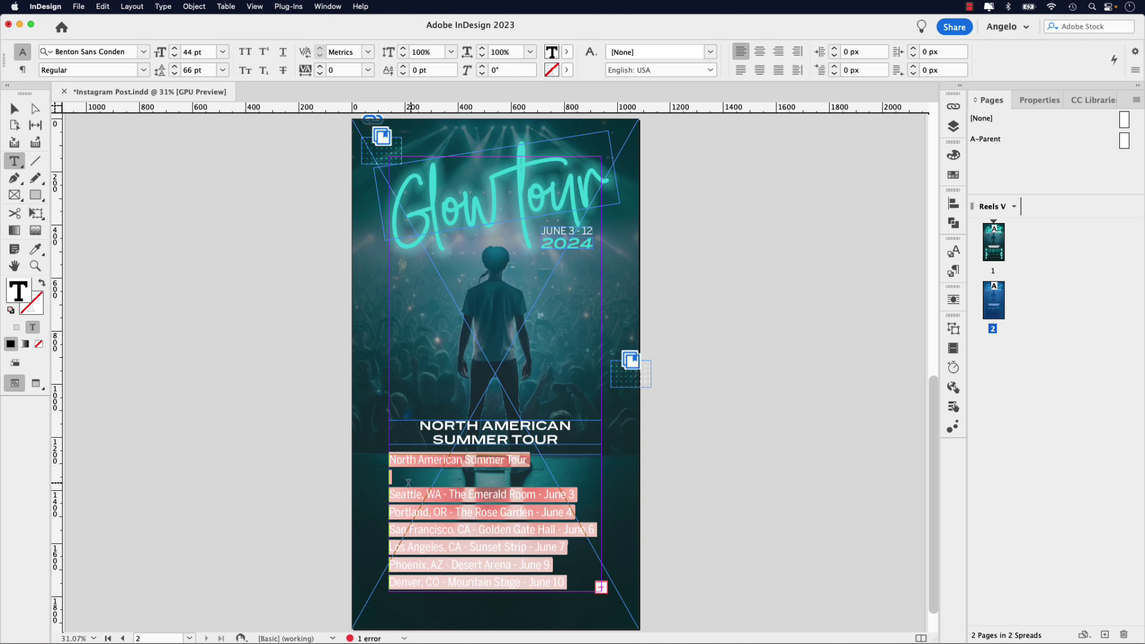
click(391, 495)
drag(391, 496, 390, 459)
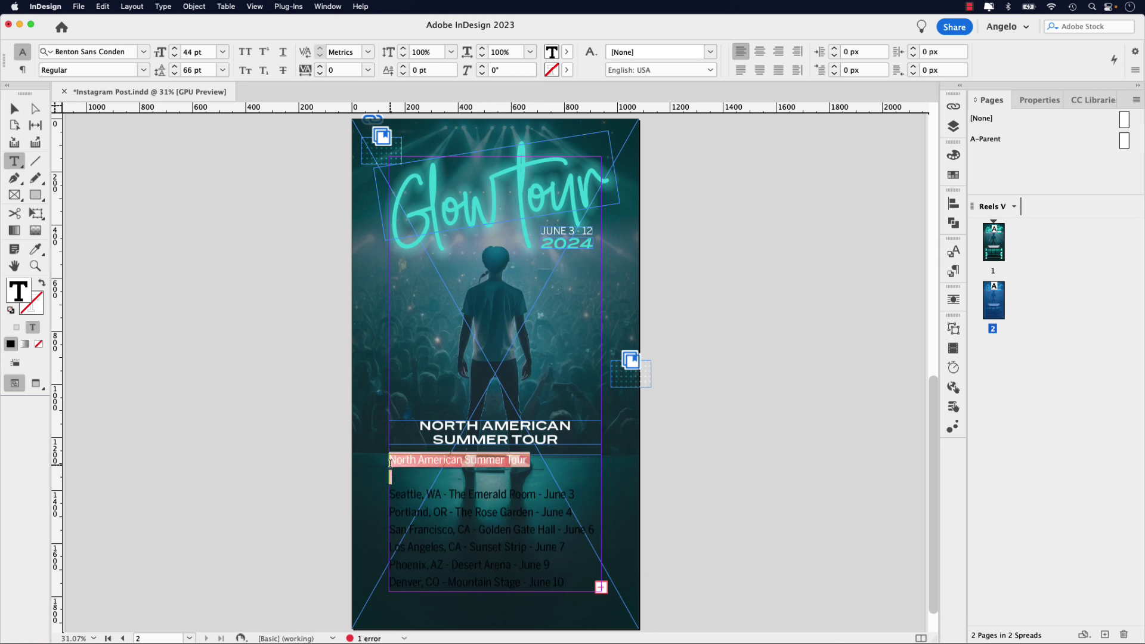
Delete the duplicate heading, colour the tour dates Deep Green, and reselect every tour-date line
key(BackSpace)
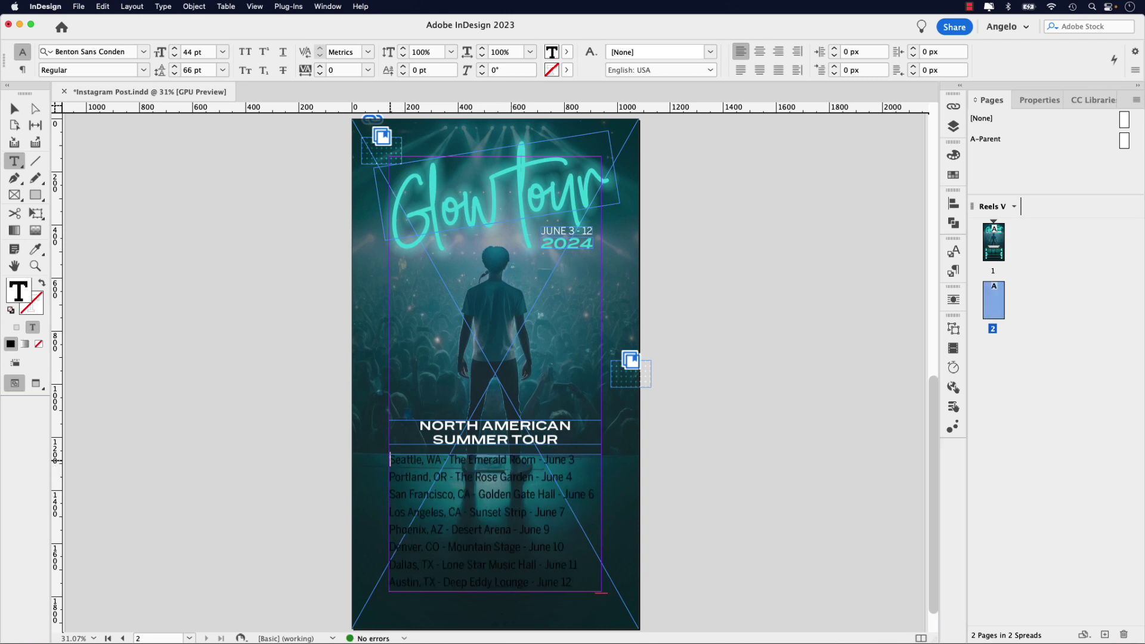
key(super+a)
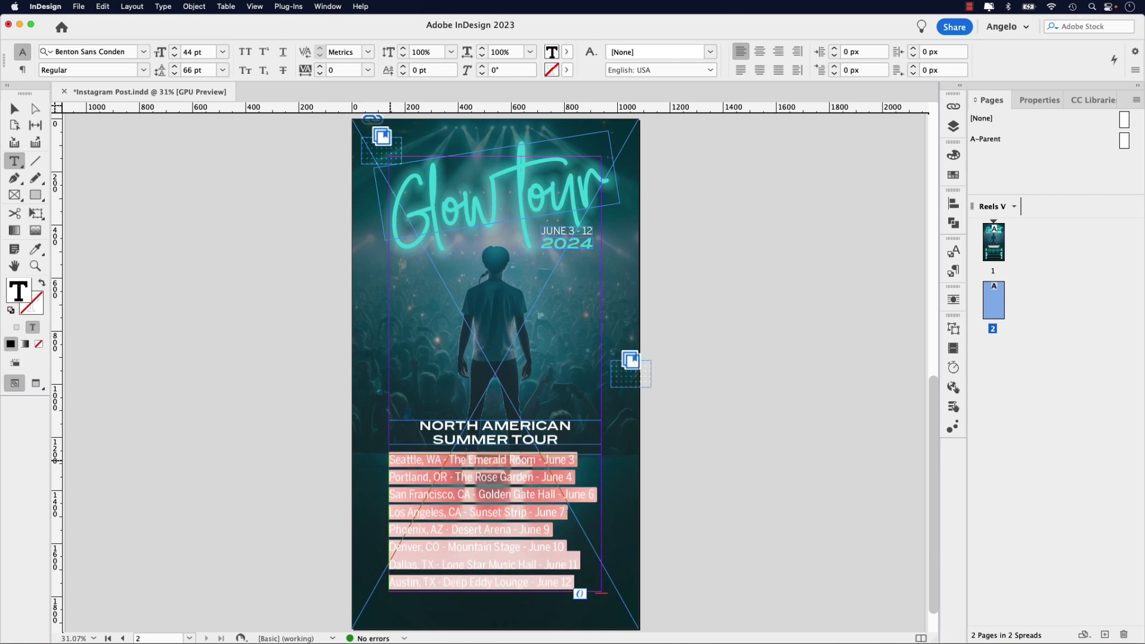
click(953, 174)
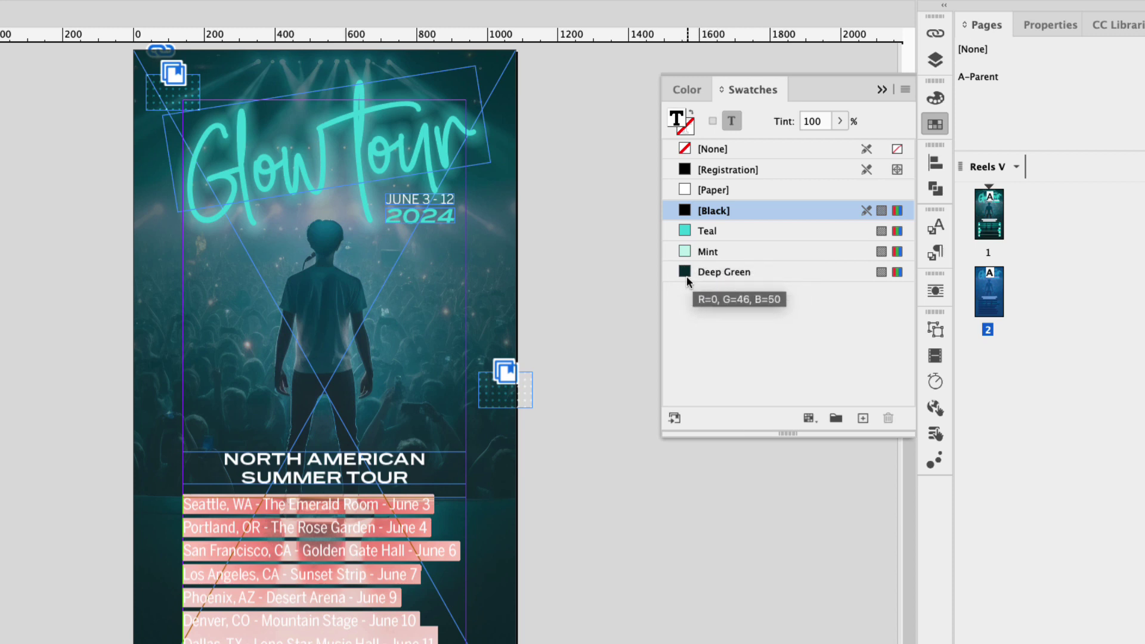
click(686, 272)
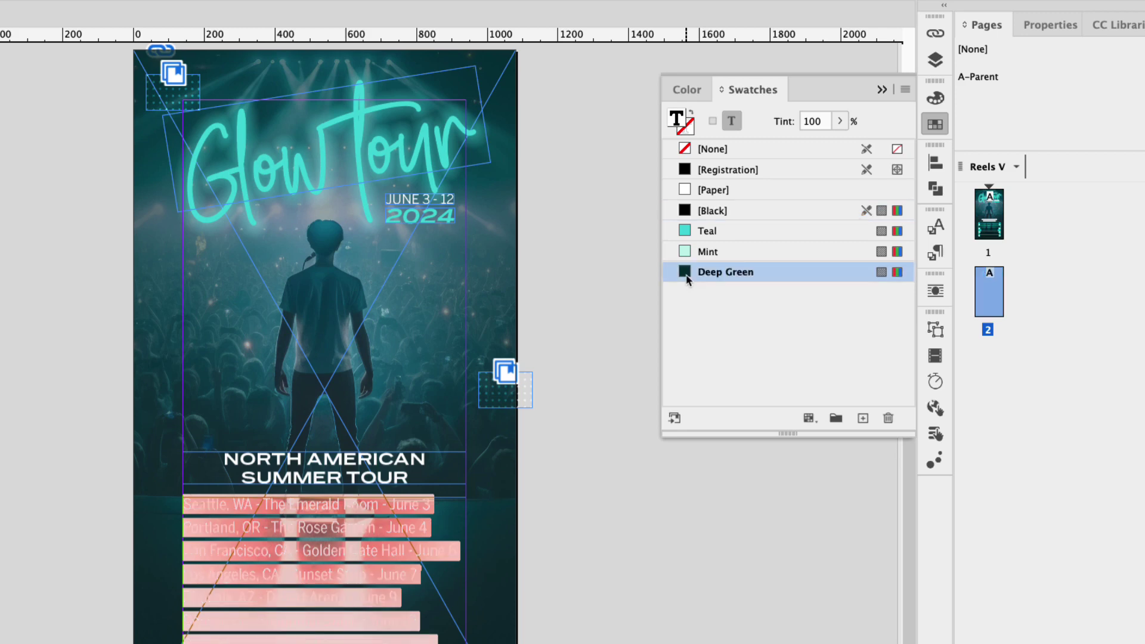
click(328, 574)
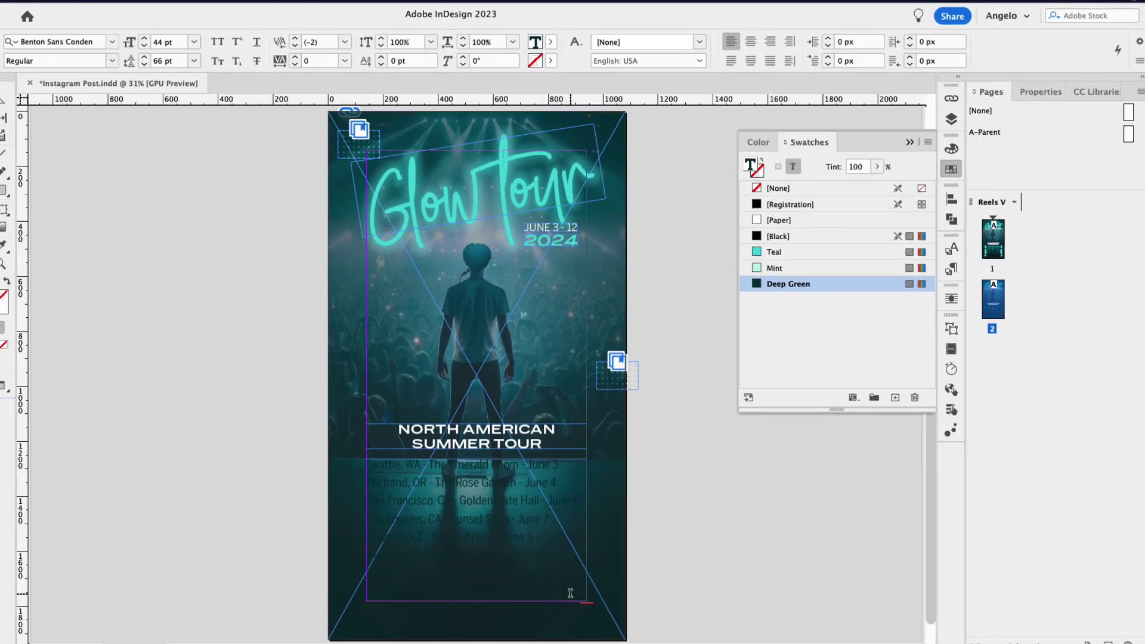
drag(427, 643, 243, 607)
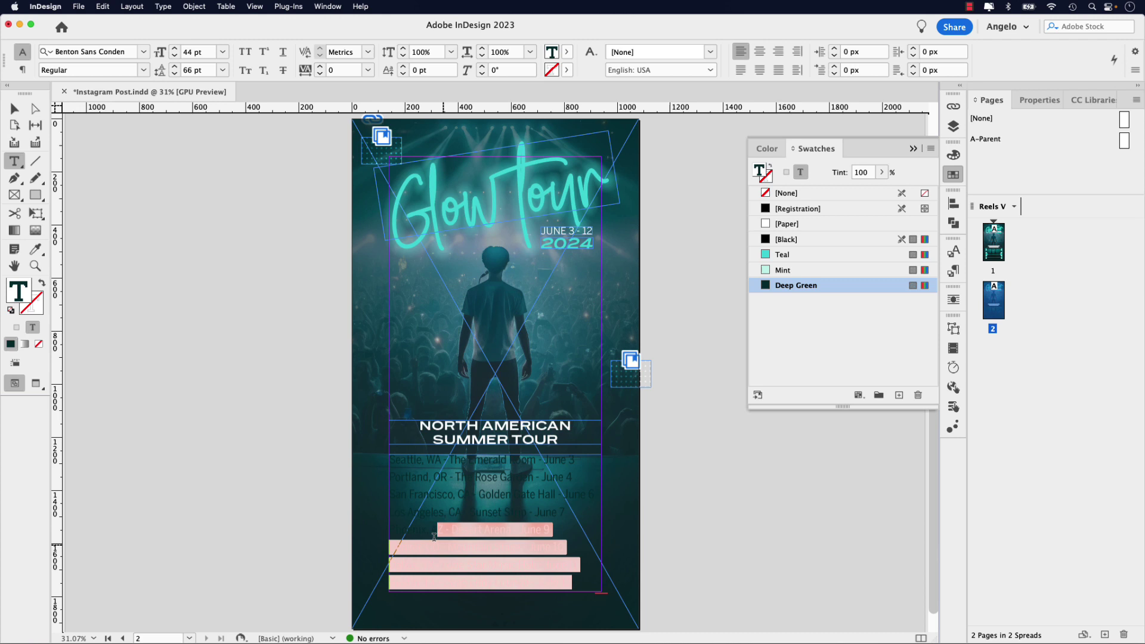
drag(434, 537, 385, 461)
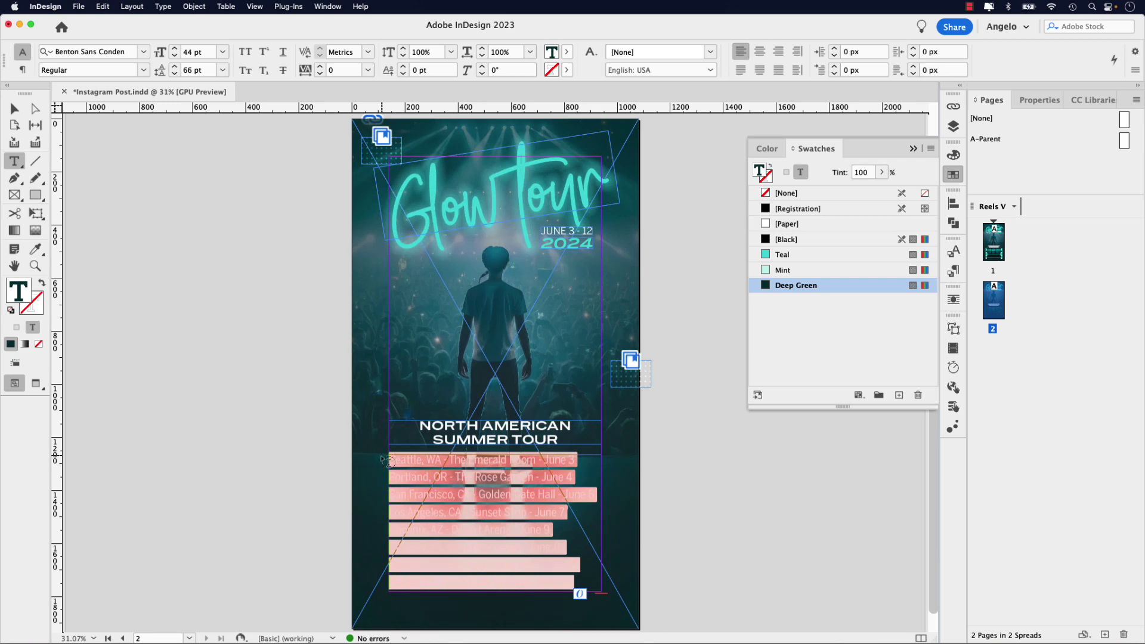
Show the Paragraph panel from the Type menu and open its flyout menu
click(166, 7)
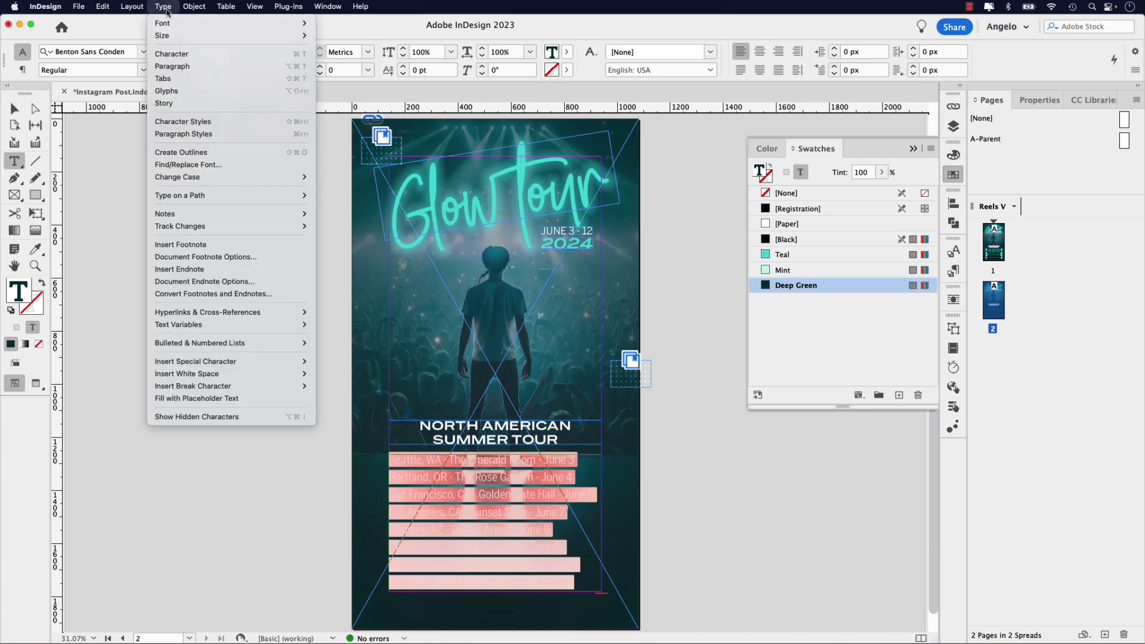
click(172, 66)
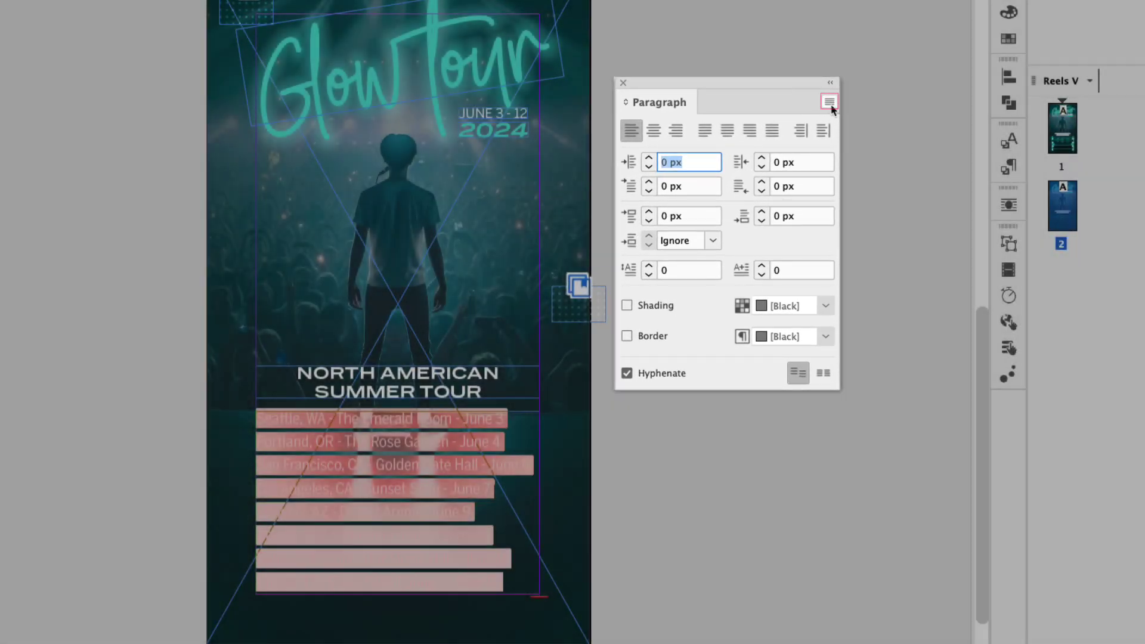
click(831, 105)
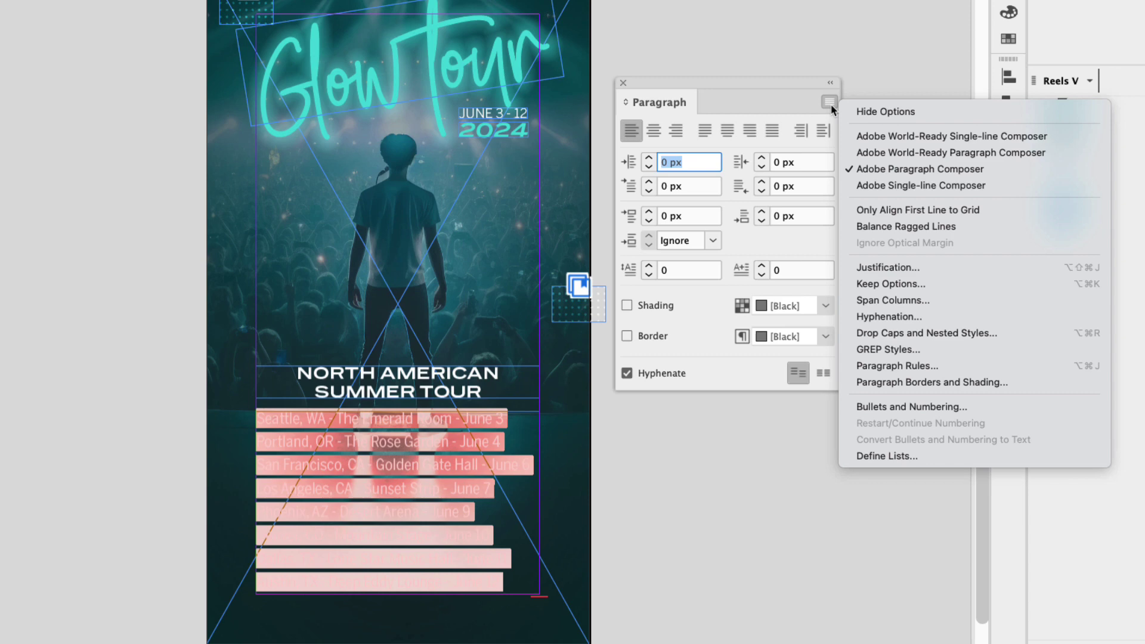
In Paragraph Borders and Shading, turn on Teal shading for the tour-date lines
click(908, 383)
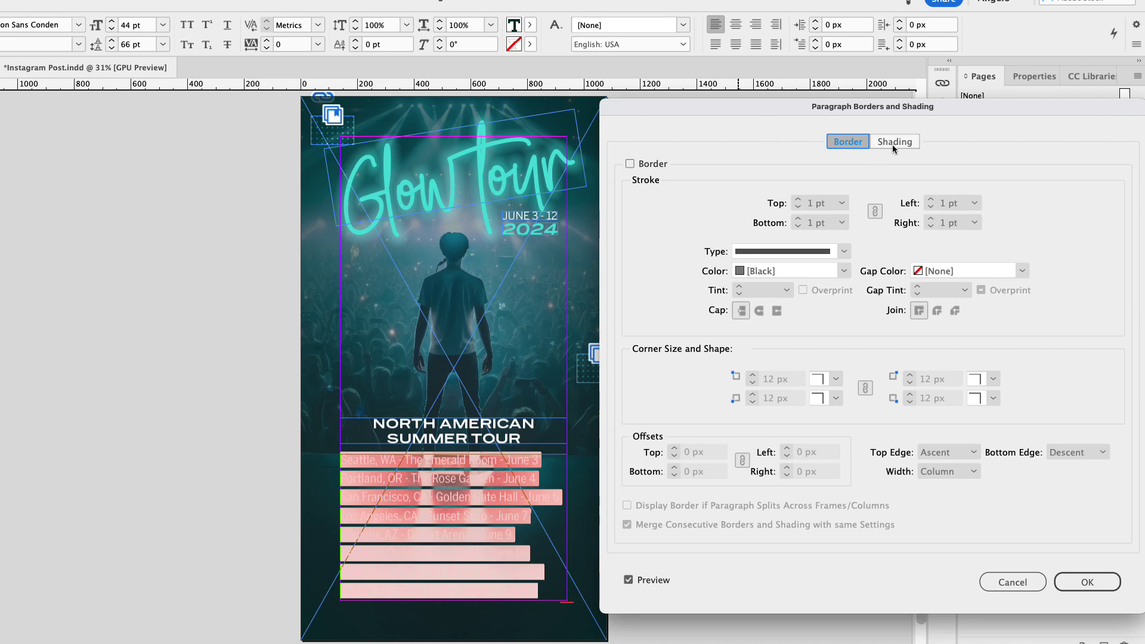
click(900, 145)
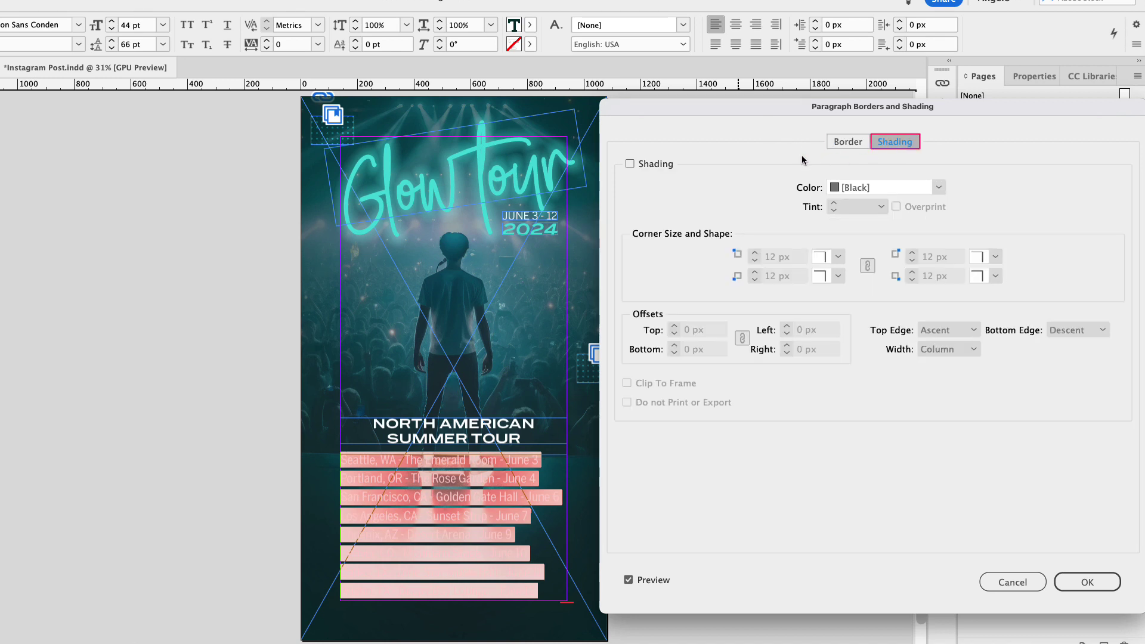
click(631, 167)
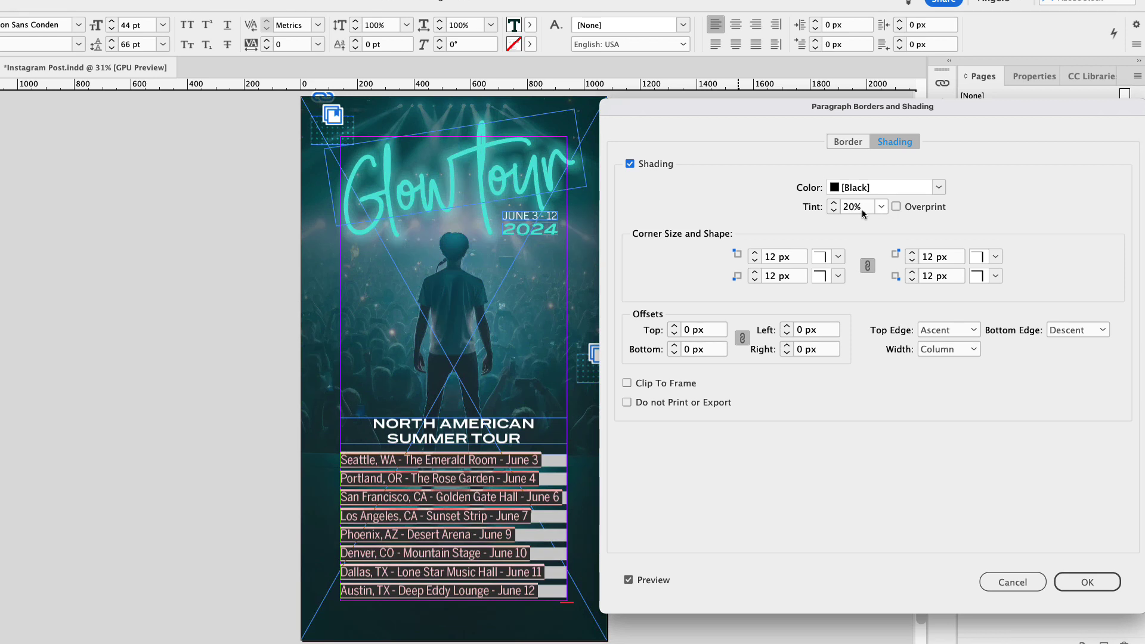
click(939, 187)
click(880, 266)
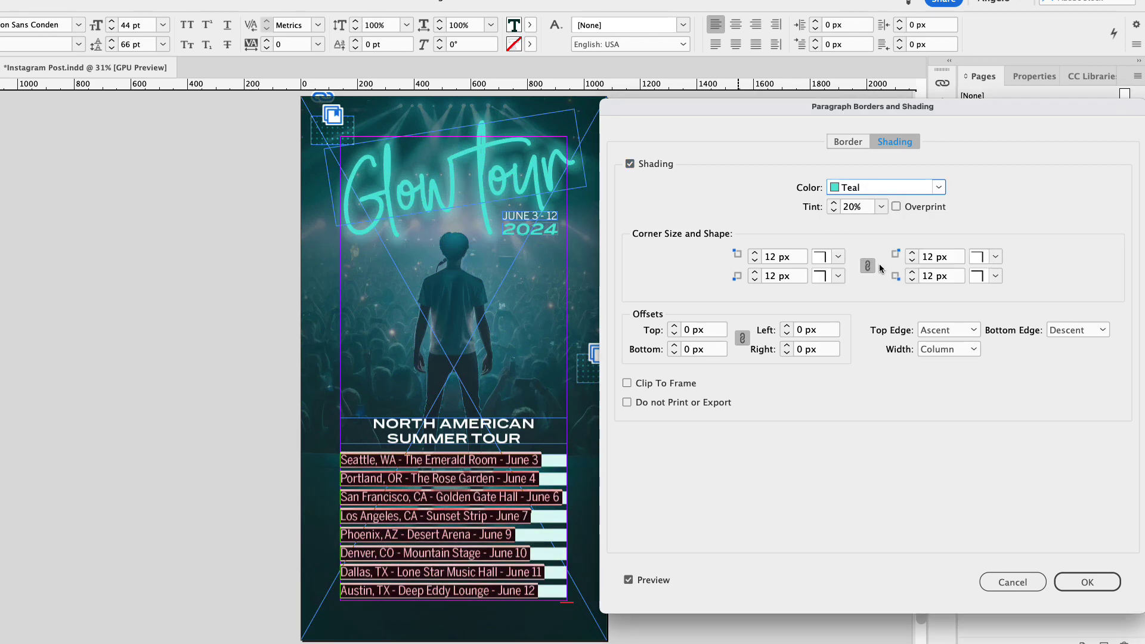
key(Tab)
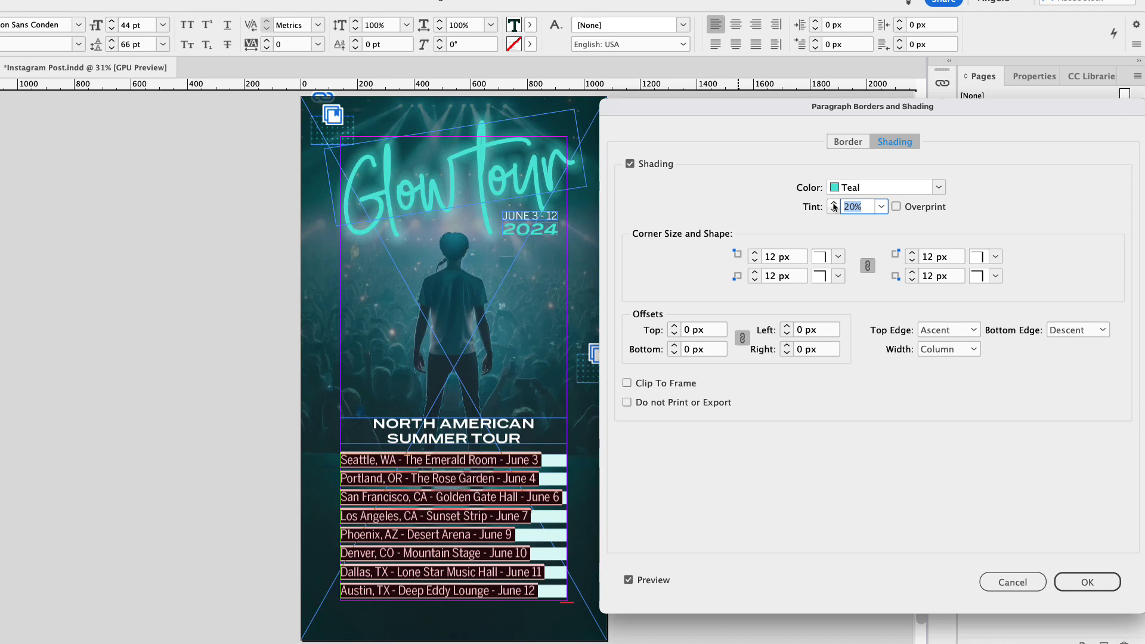
Enter an 80% tint and make the shading corners Rounded at 14 px
text(80)
key(Tab)
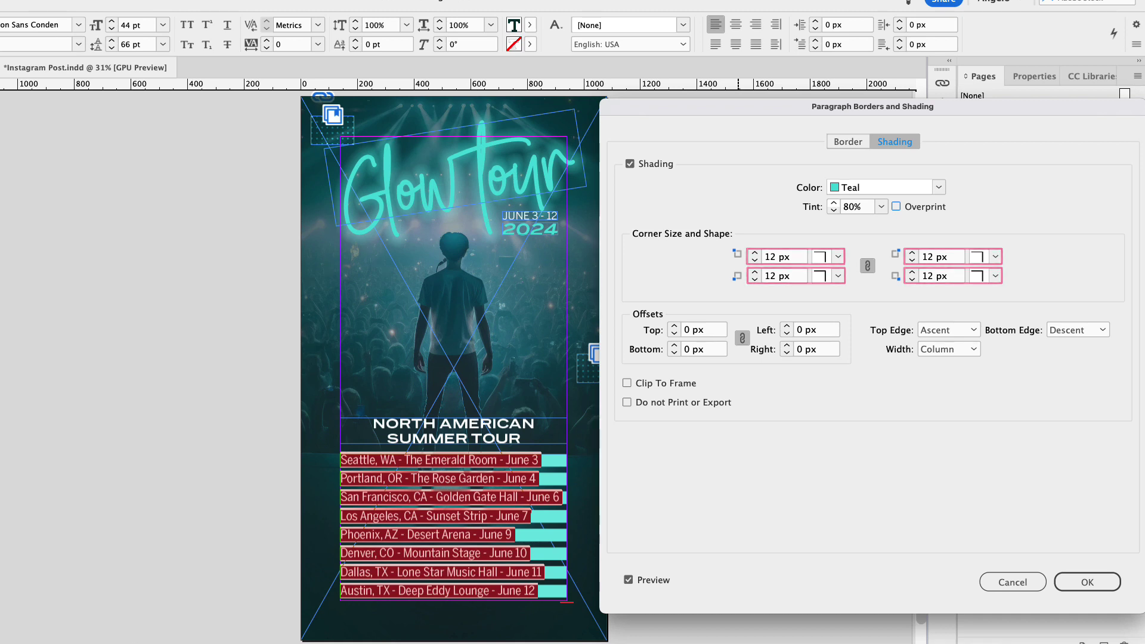
click(840, 257)
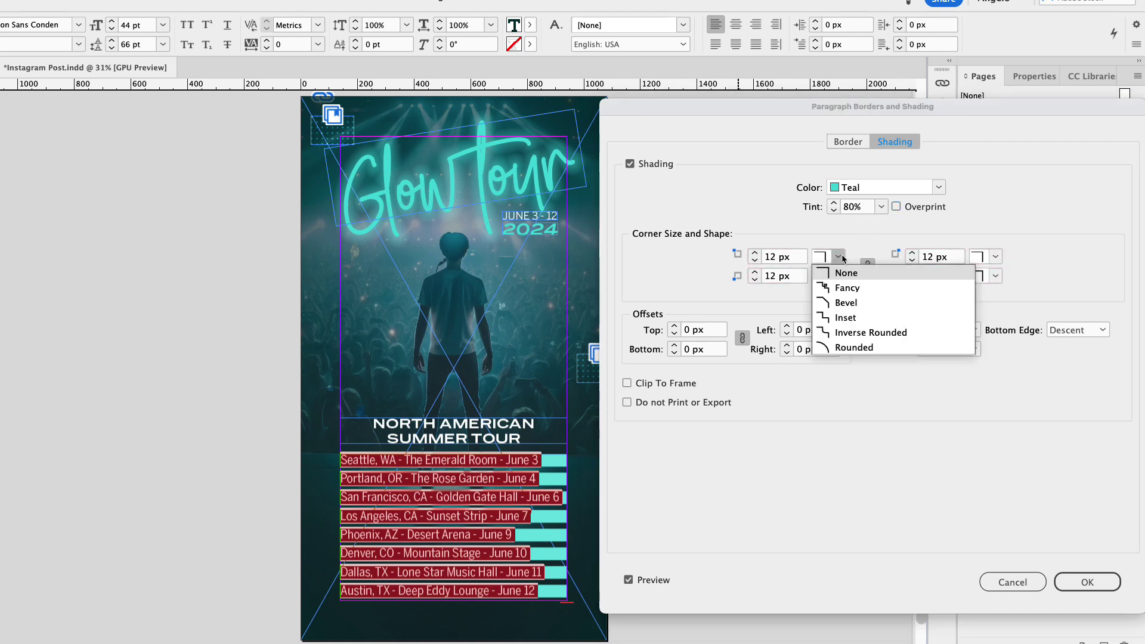
click(836, 348)
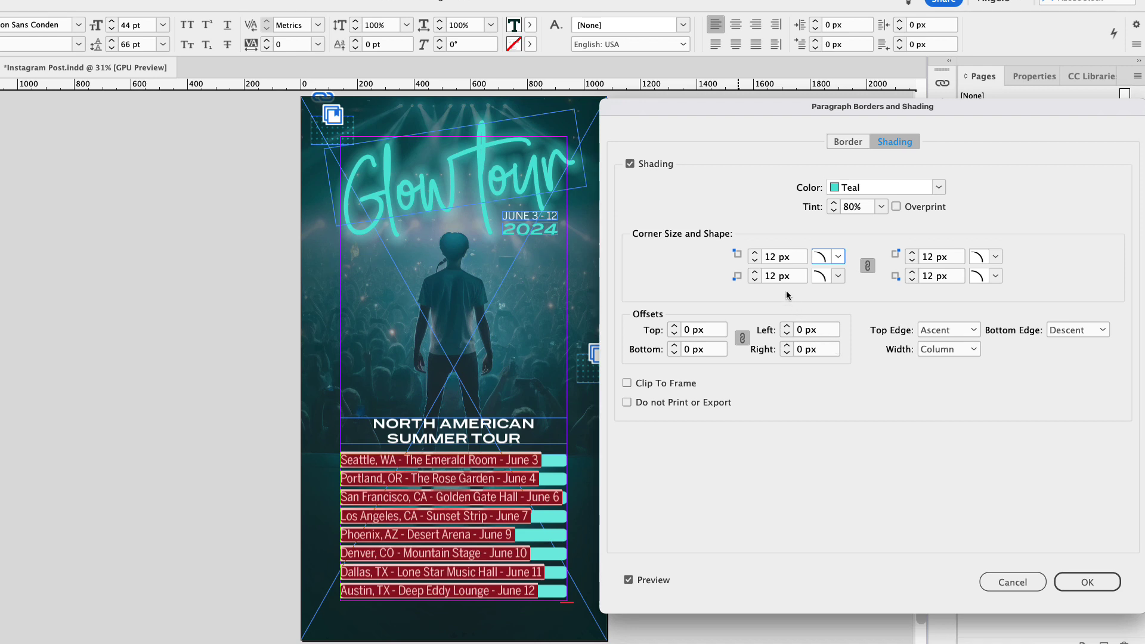
click(756, 256)
click(756, 257)
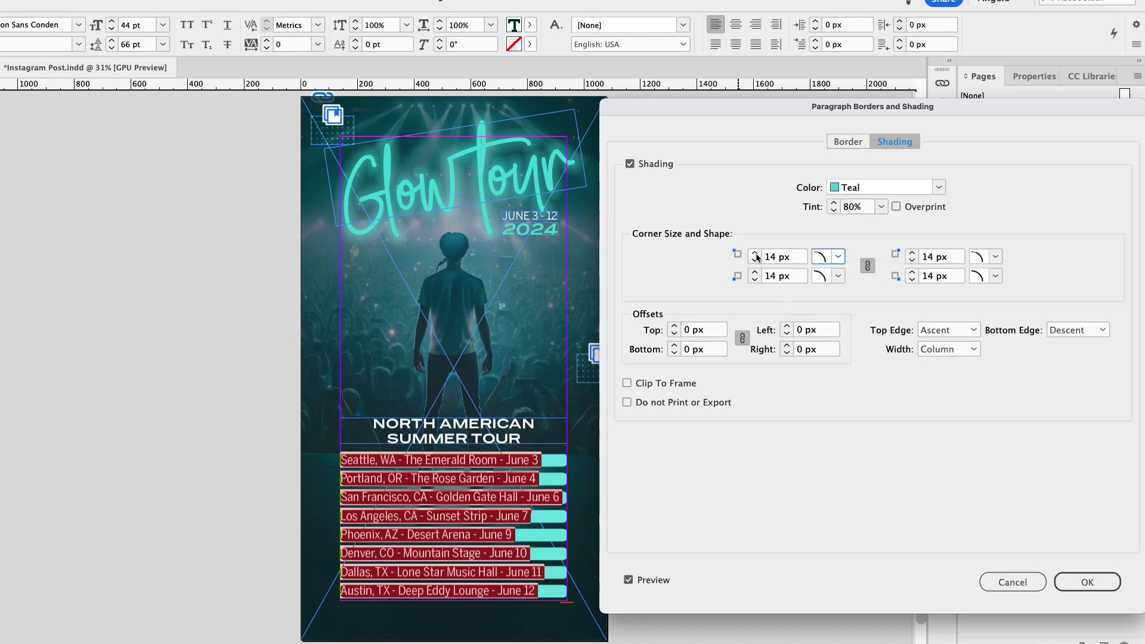
Unlink the shading offsets and set top/bottom to 6 px and left/right to 8 px
click(743, 339)
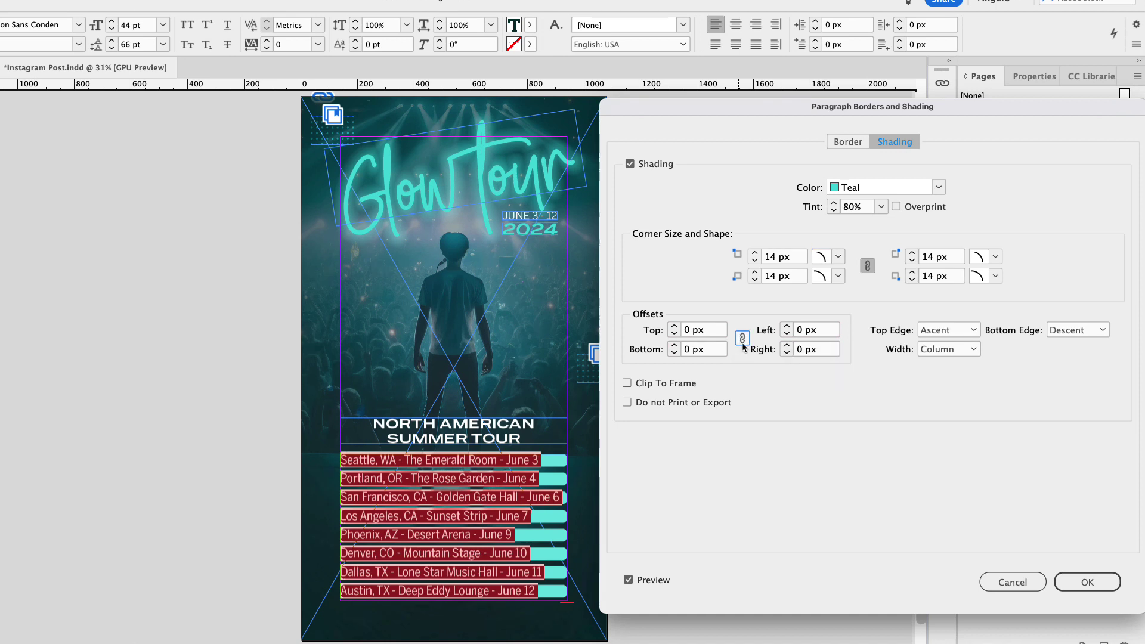
double_click(708, 333)
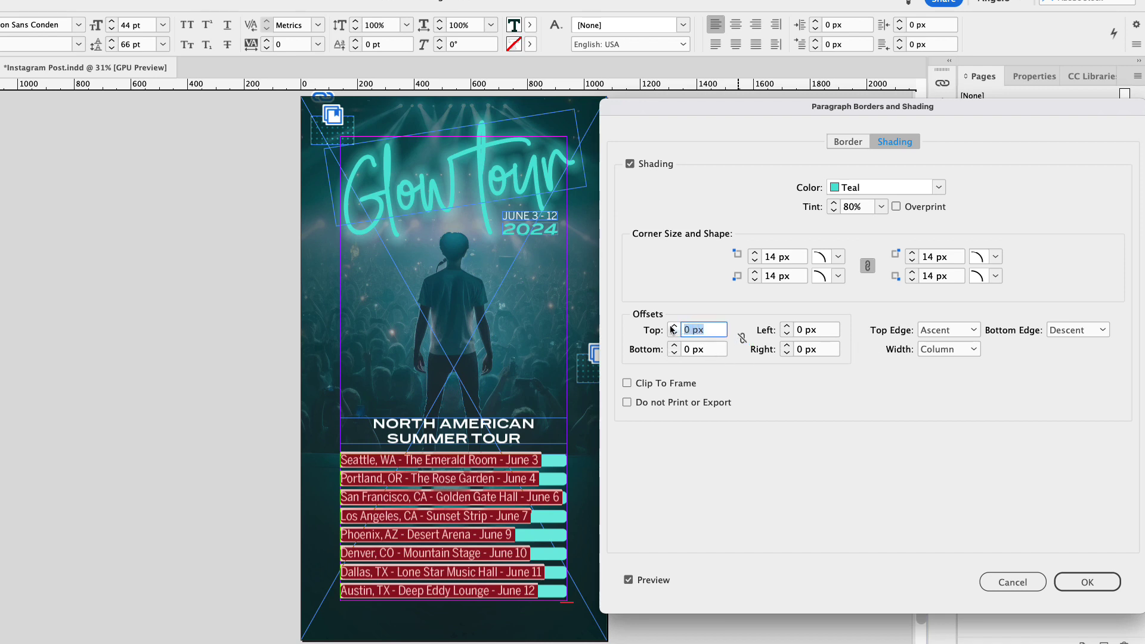
text(6)
key(Tab)
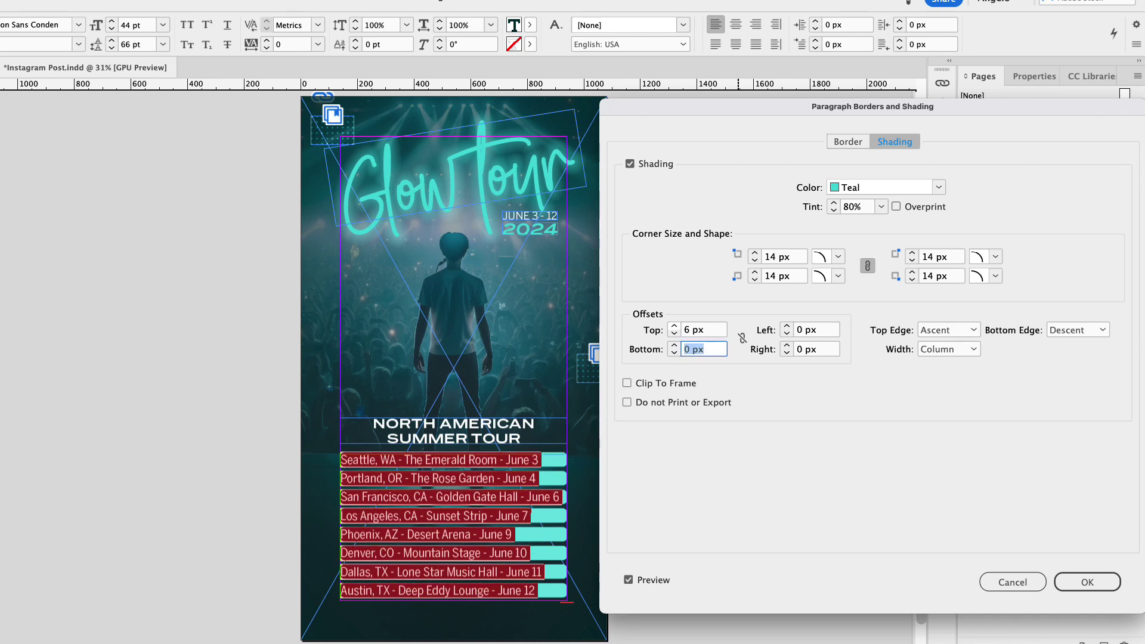
text(6)
key(Tab)
click(797, 330)
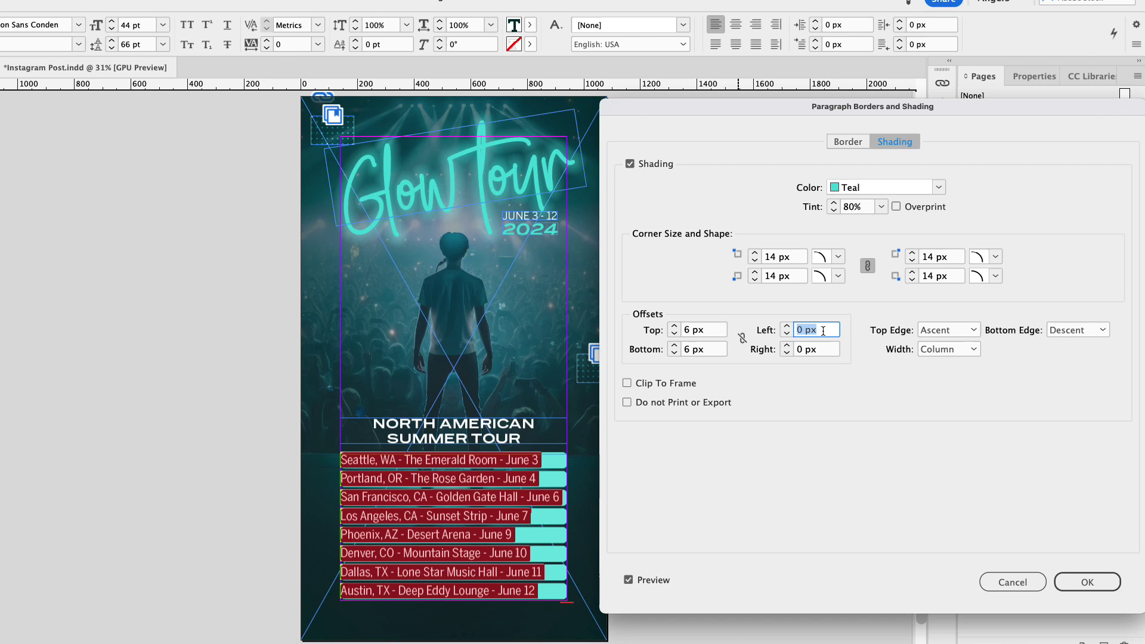
text(8)
key(Tab)
text(8)
key(Tab)
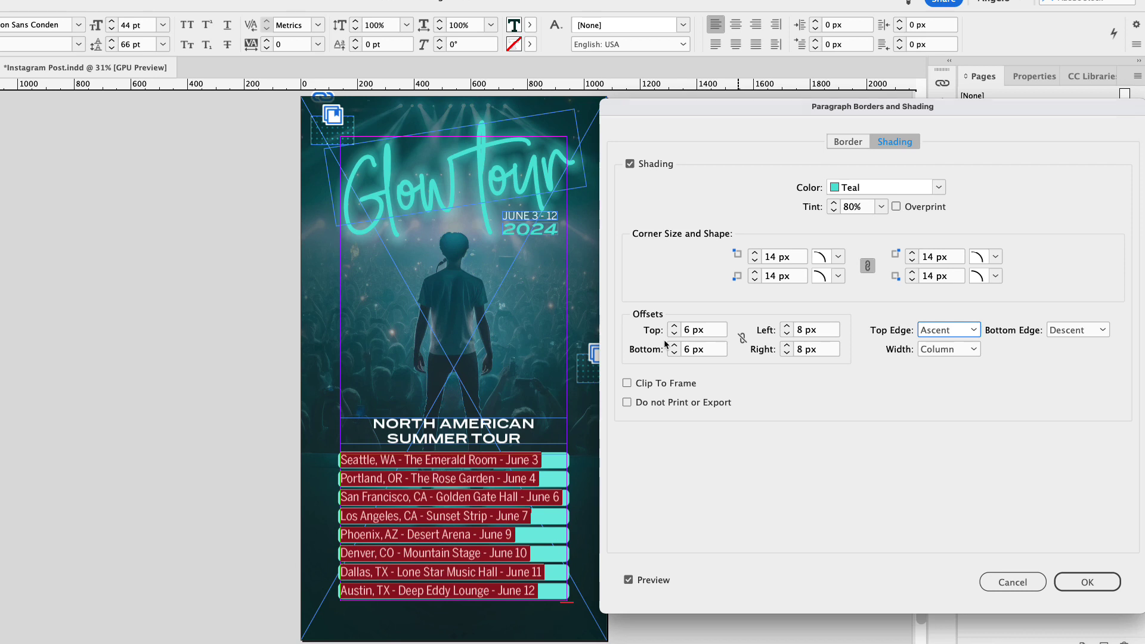
Set the shading width to Column and confirm the dialog with OK
click(975, 351)
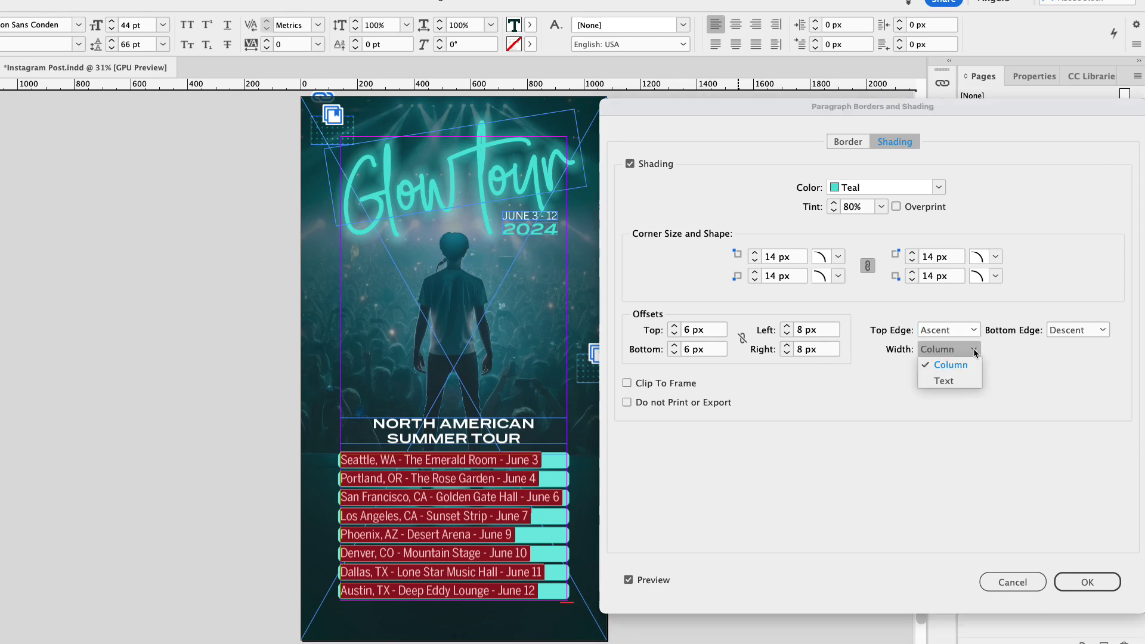
click(964, 381)
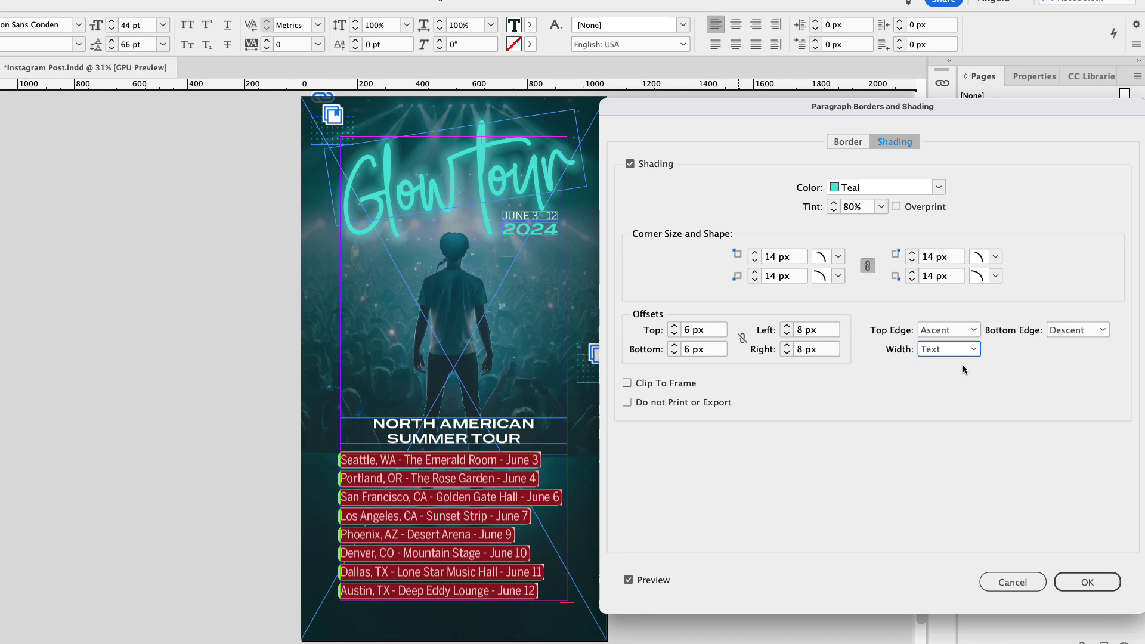
click(960, 350)
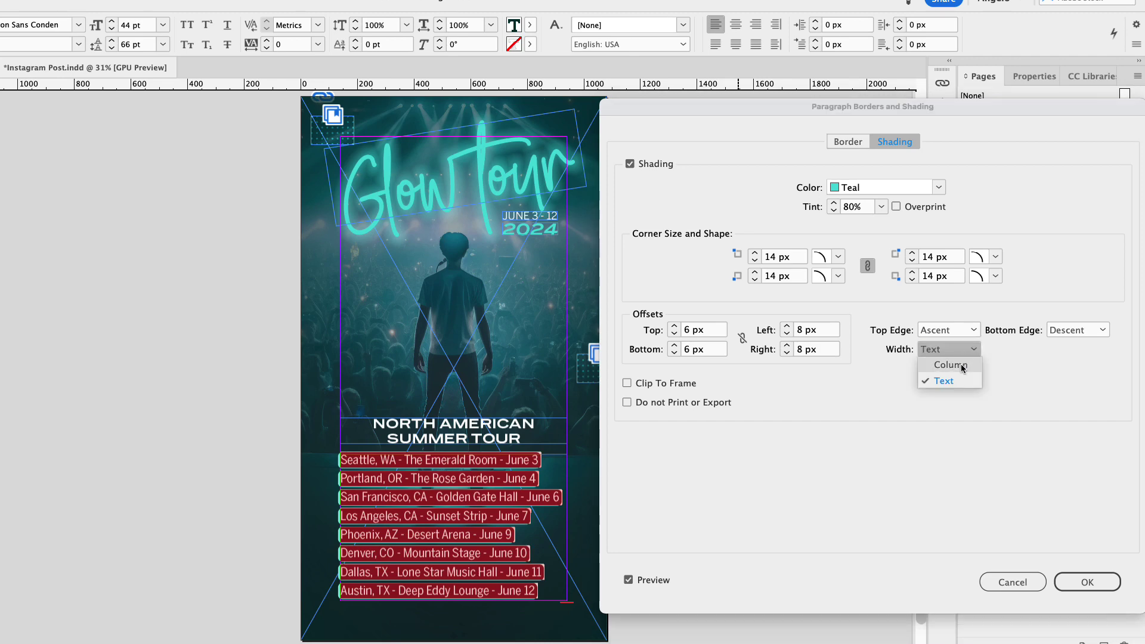
click(962, 365)
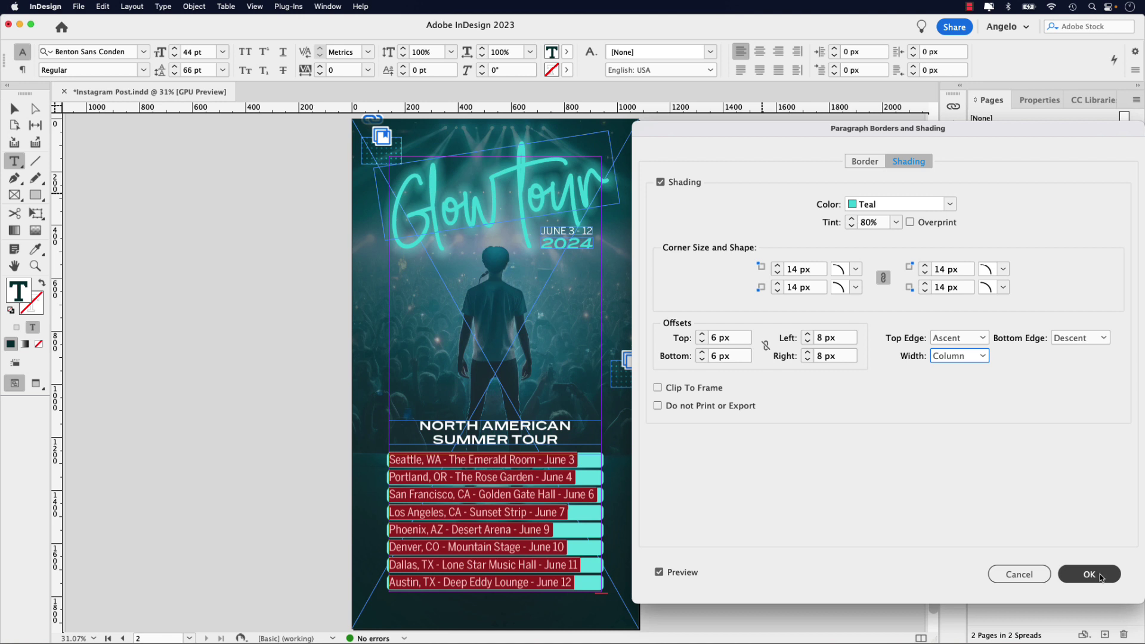
click(1101, 577)
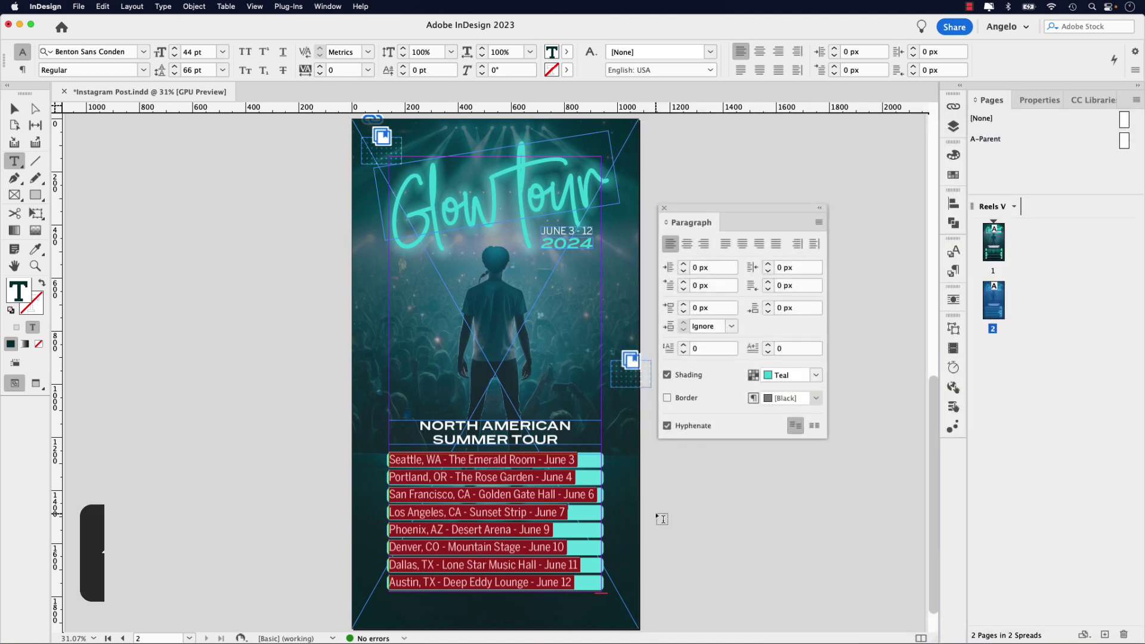
Centre-align the tour dates and switch the Portland line's shading to Mint
key(shift+super+c)
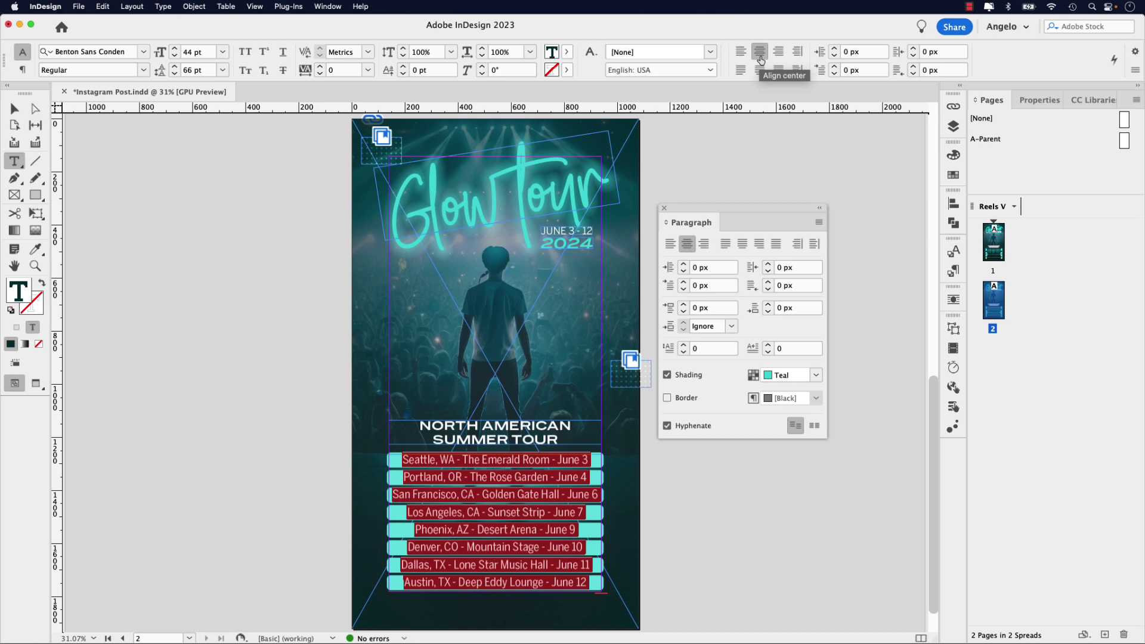
click(482, 493)
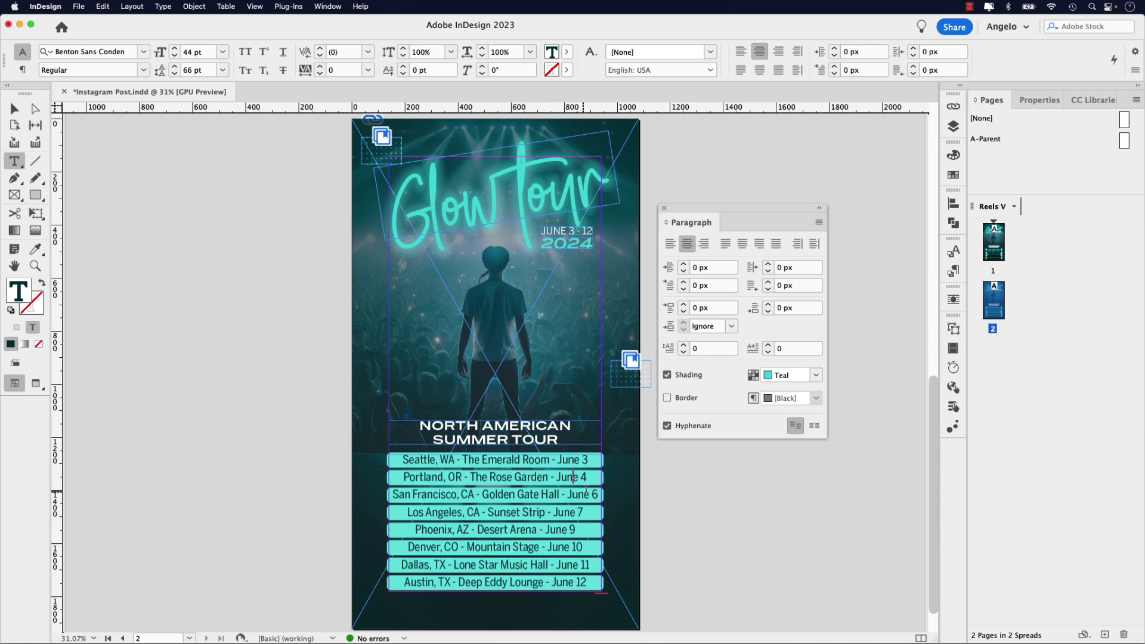
drag(591, 477, 397, 476)
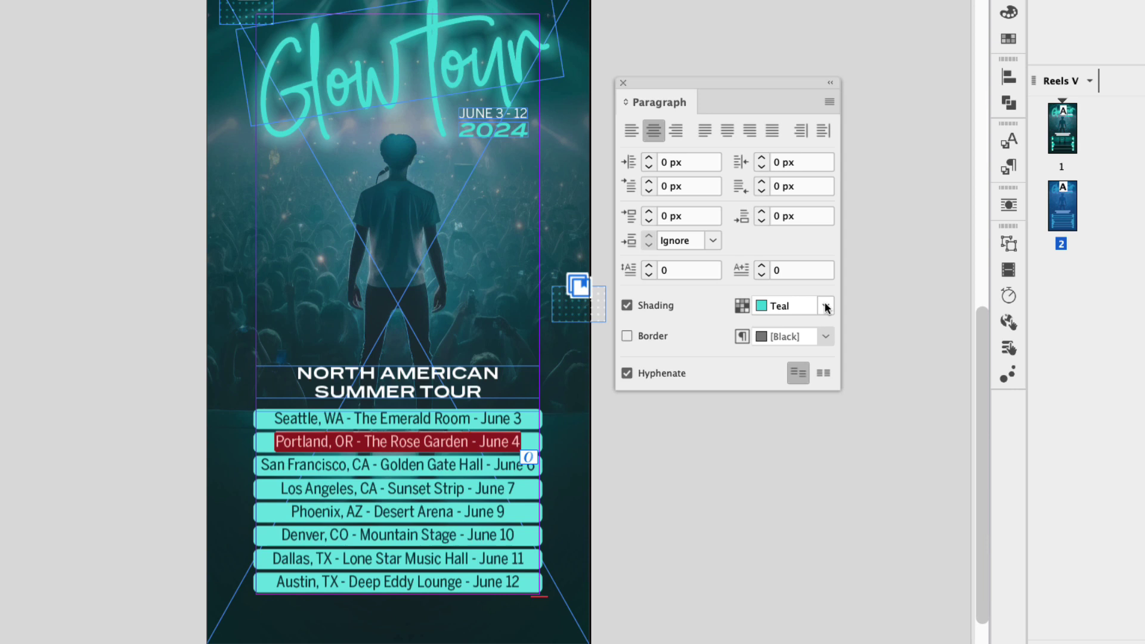
click(825, 307)
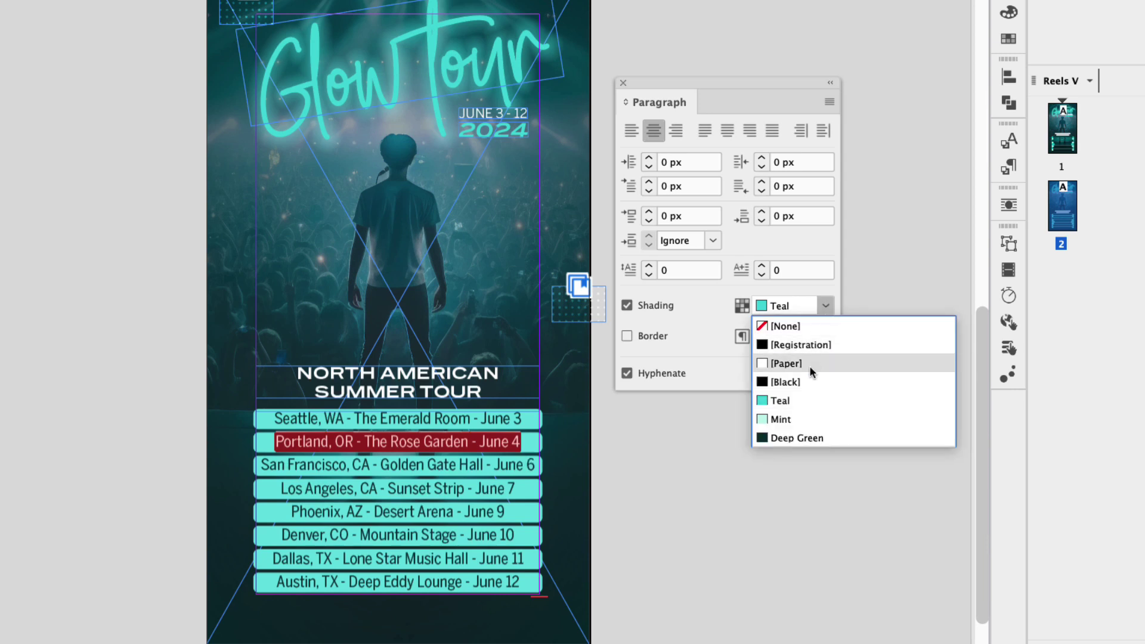
click(791, 419)
Switch the Los Angeles, Denver and Austin lines' shading to Mint as well
drag(521, 488, 279, 489)
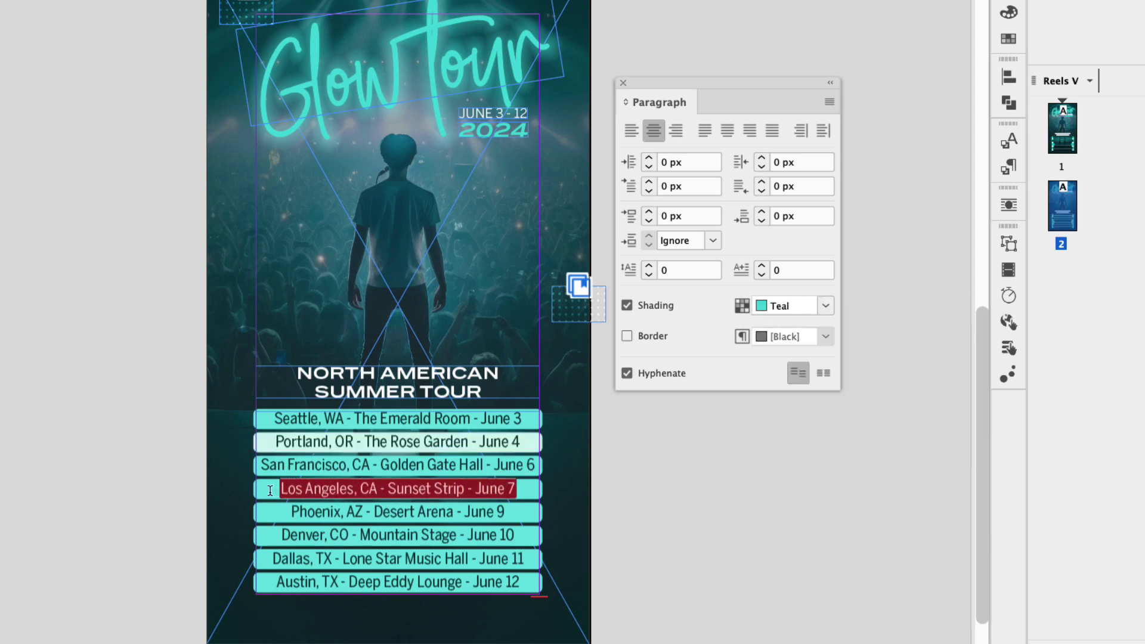
click(826, 306)
click(785, 420)
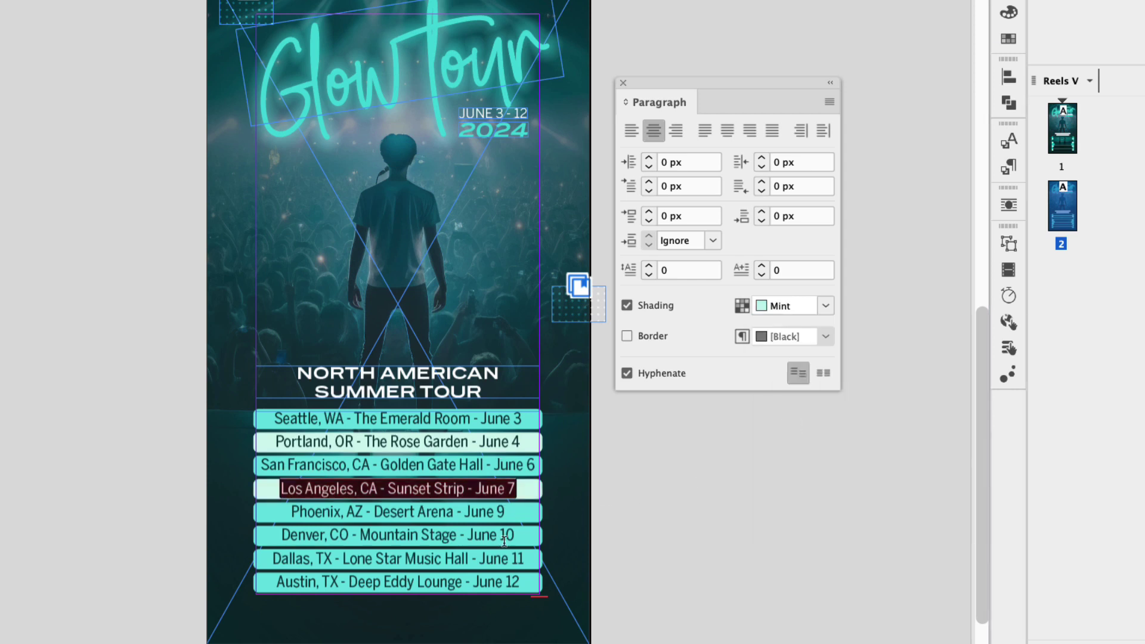
drag(521, 535, 258, 542)
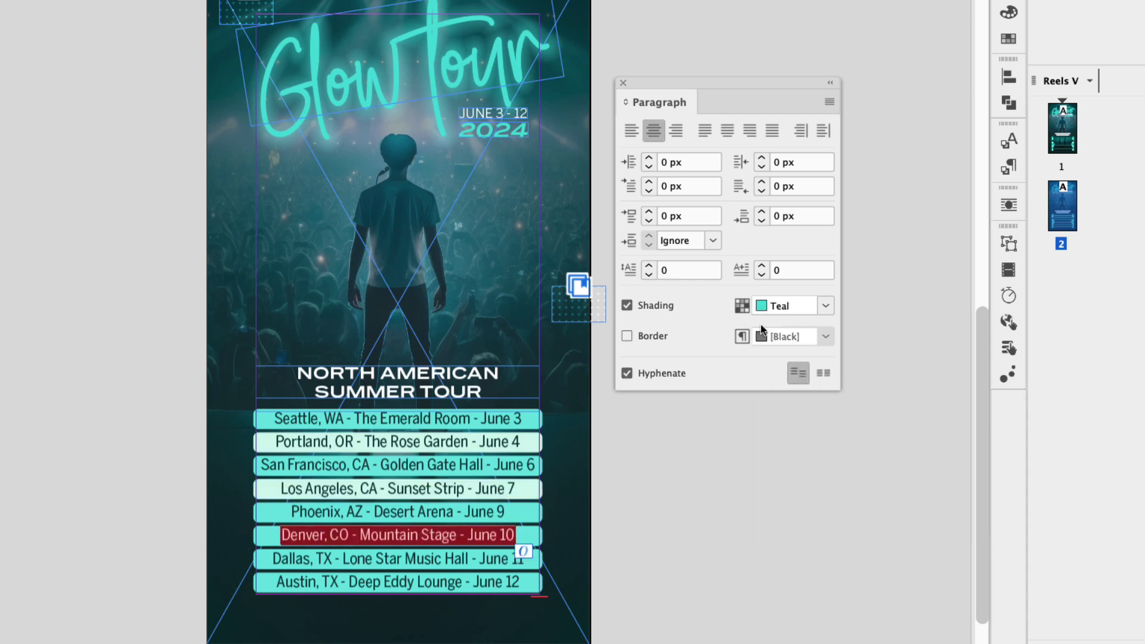
click(826, 306)
click(793, 417)
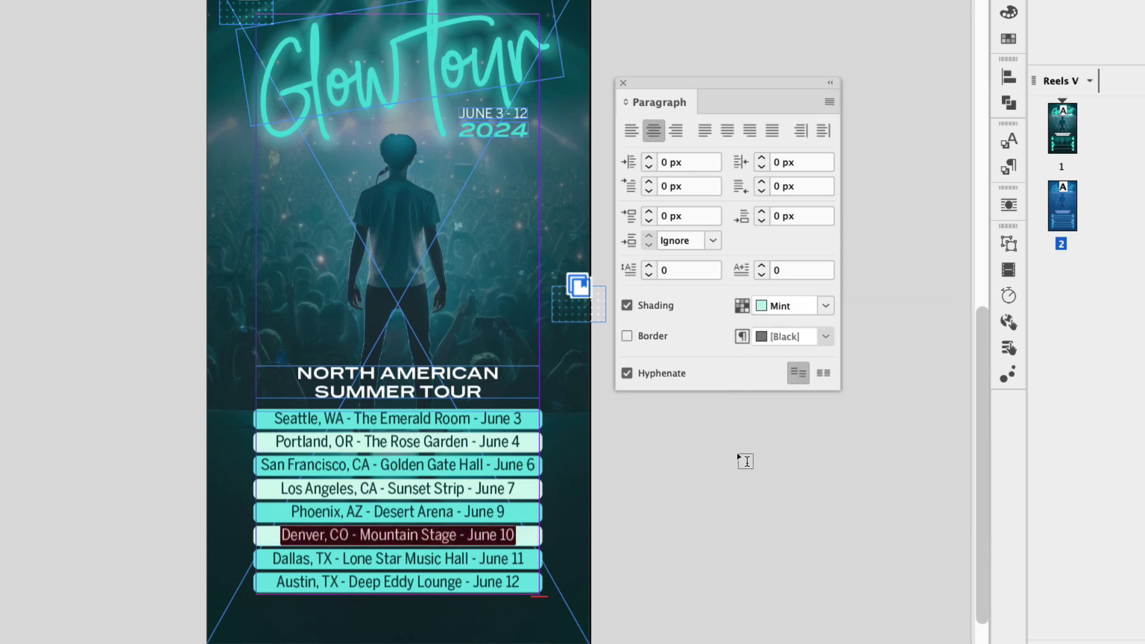
click(525, 581)
drag(524, 581, 256, 577)
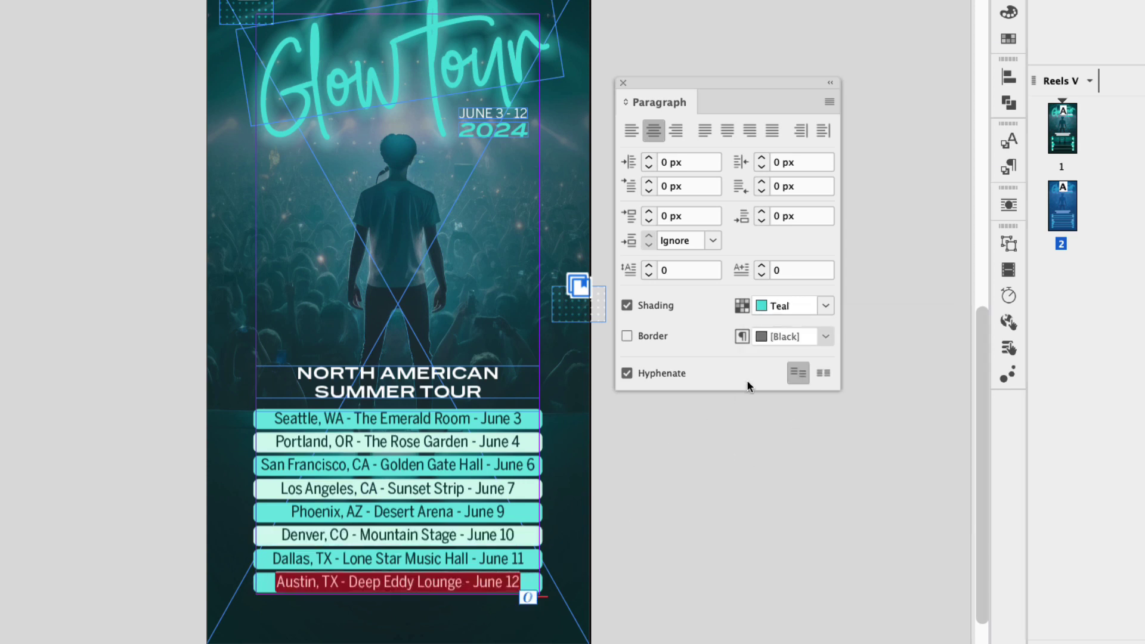
click(825, 306)
click(782, 420)
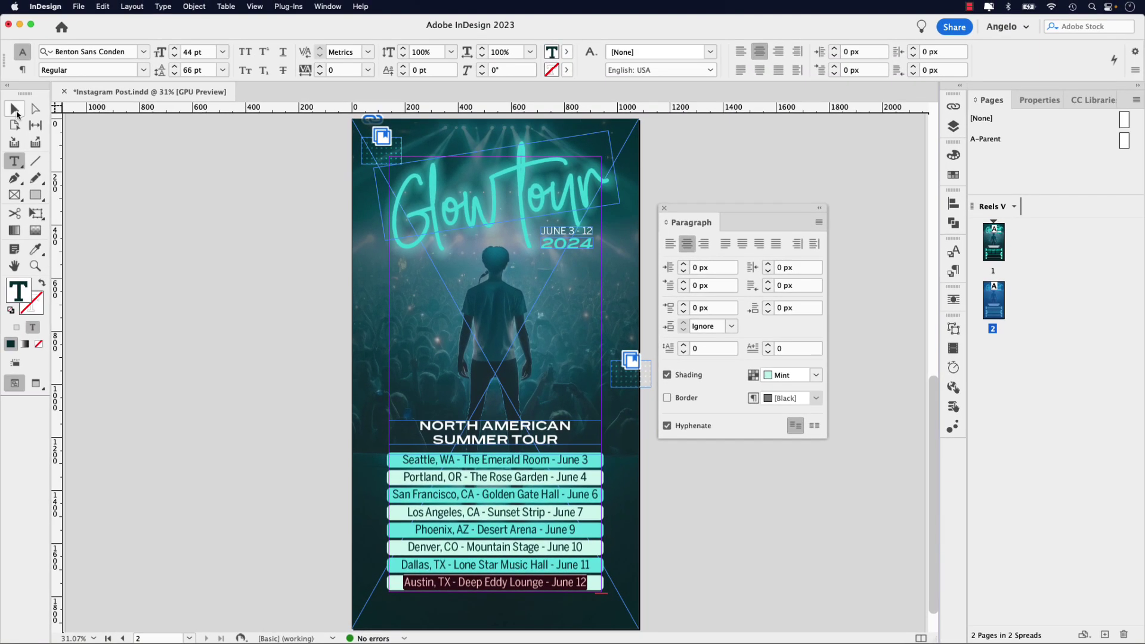
Deselect everything and switch to Preview screen mode to see the poster without guides or frame edges
click(15, 109)
click(300, 248)
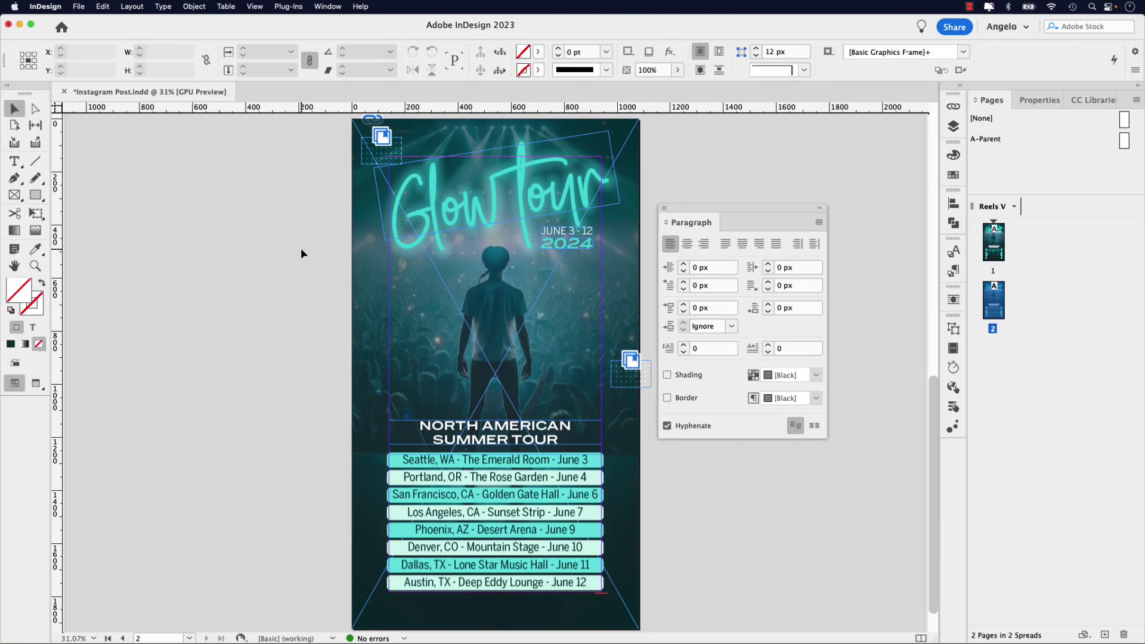
key(w)
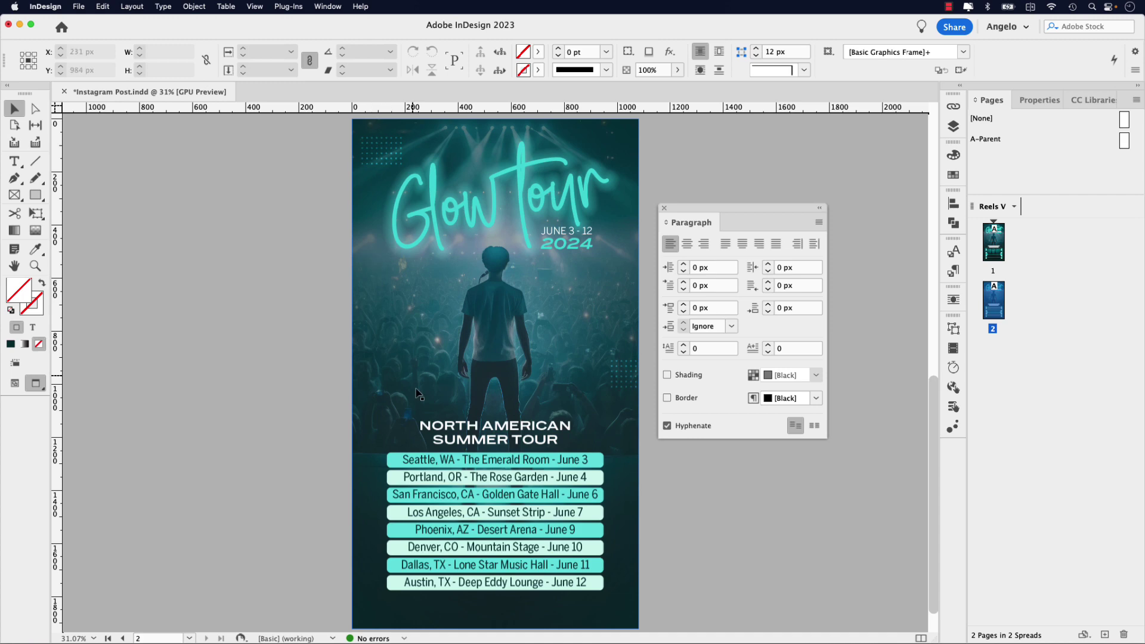
Lower the tour-dates text frame's opacity to 85%
click(492, 455)
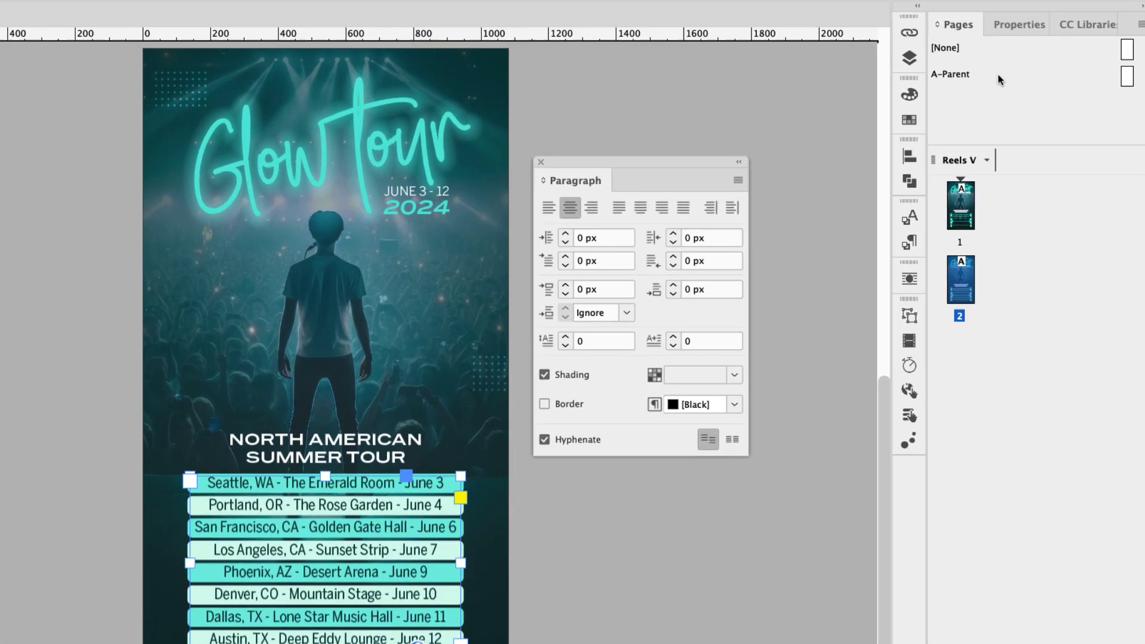
click(1034, 76)
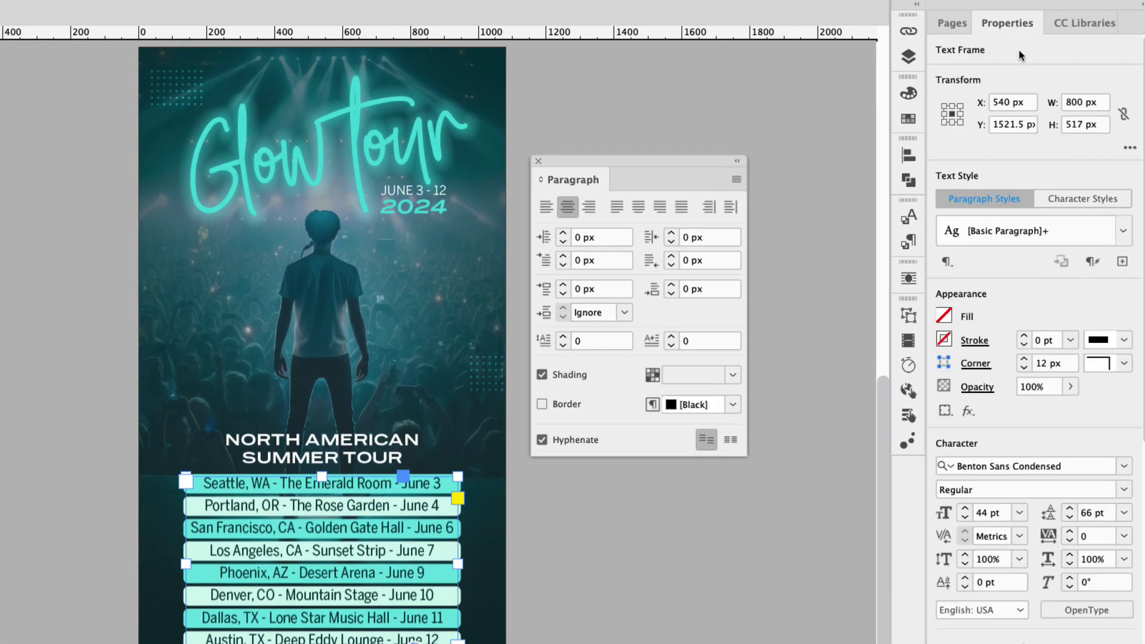
click(1068, 389)
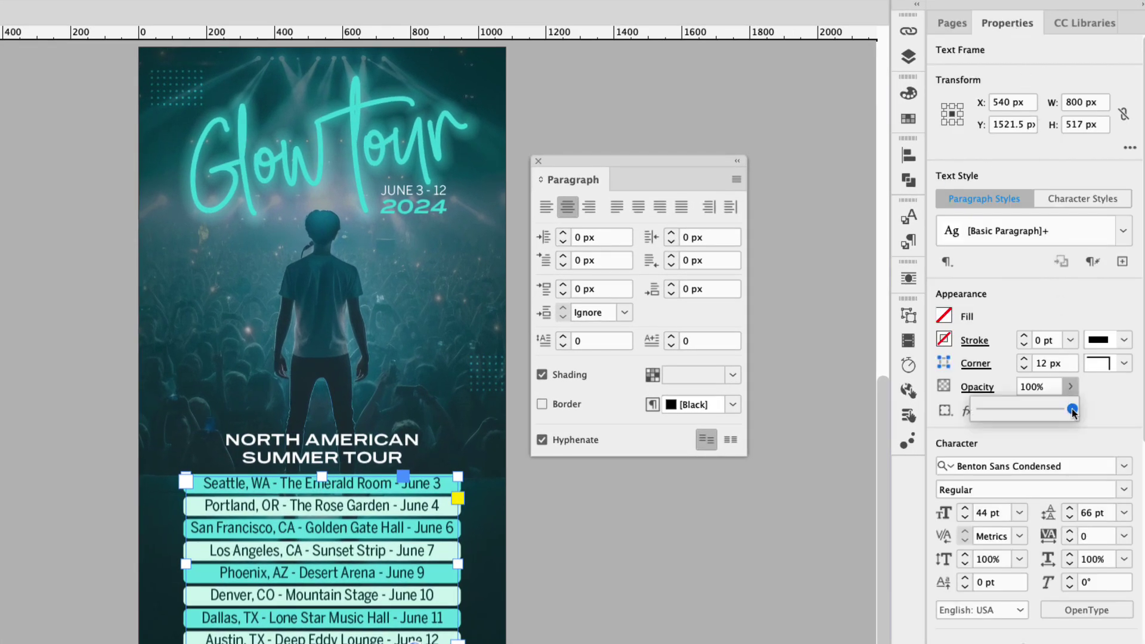
drag(1072, 411, 1060, 411)
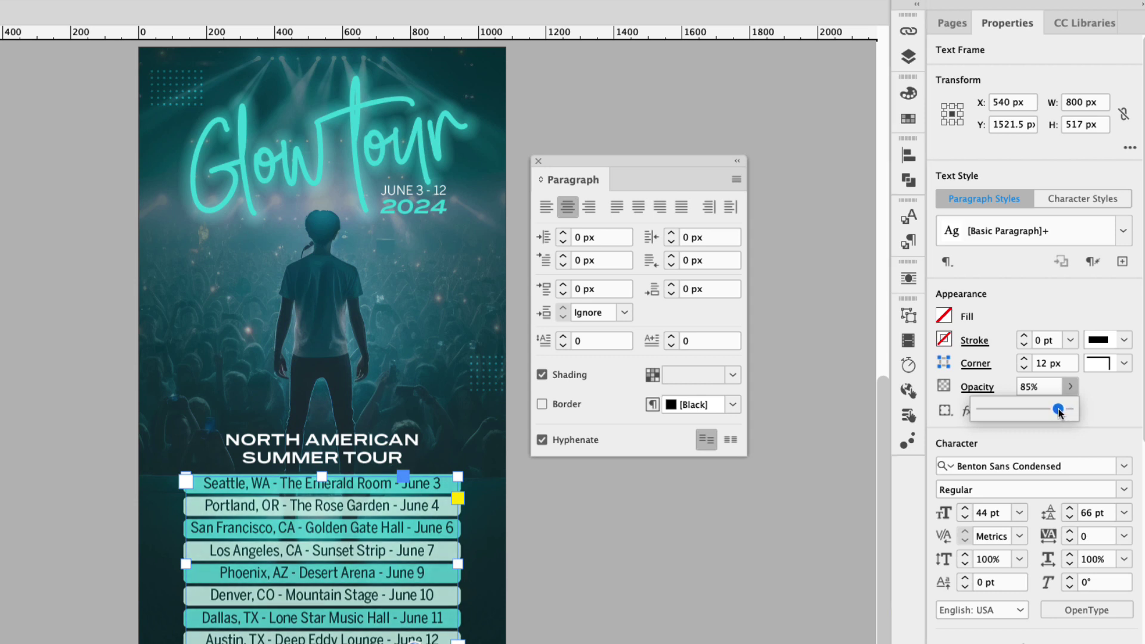
Set the tour-dates frame's blend mode to Hard Light
click(989, 389)
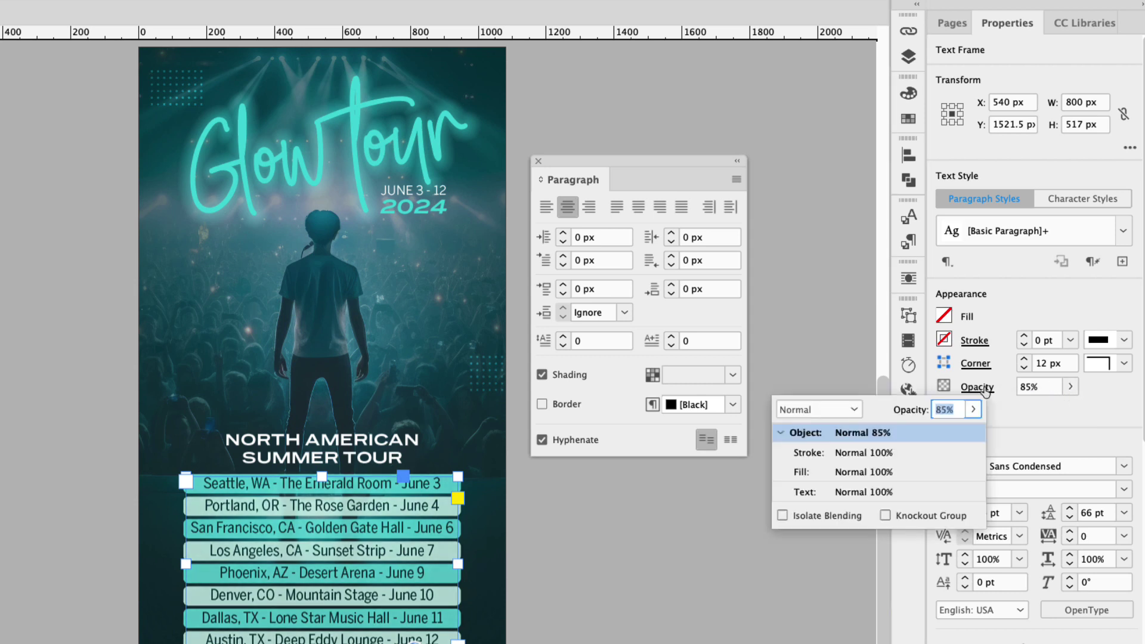
click(857, 412)
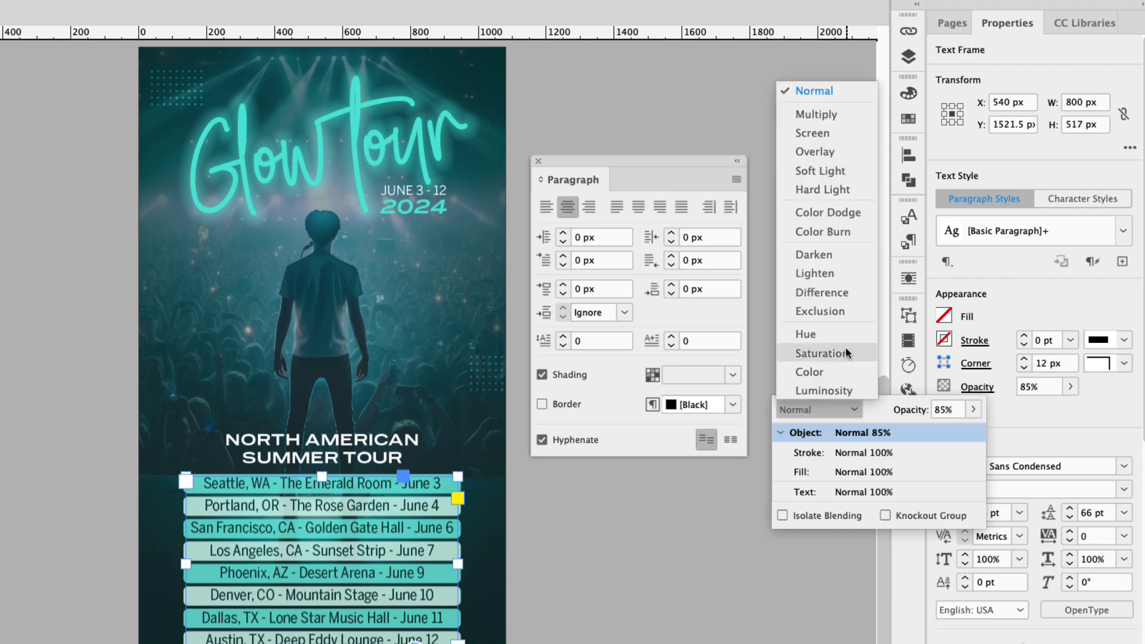
click(822, 190)
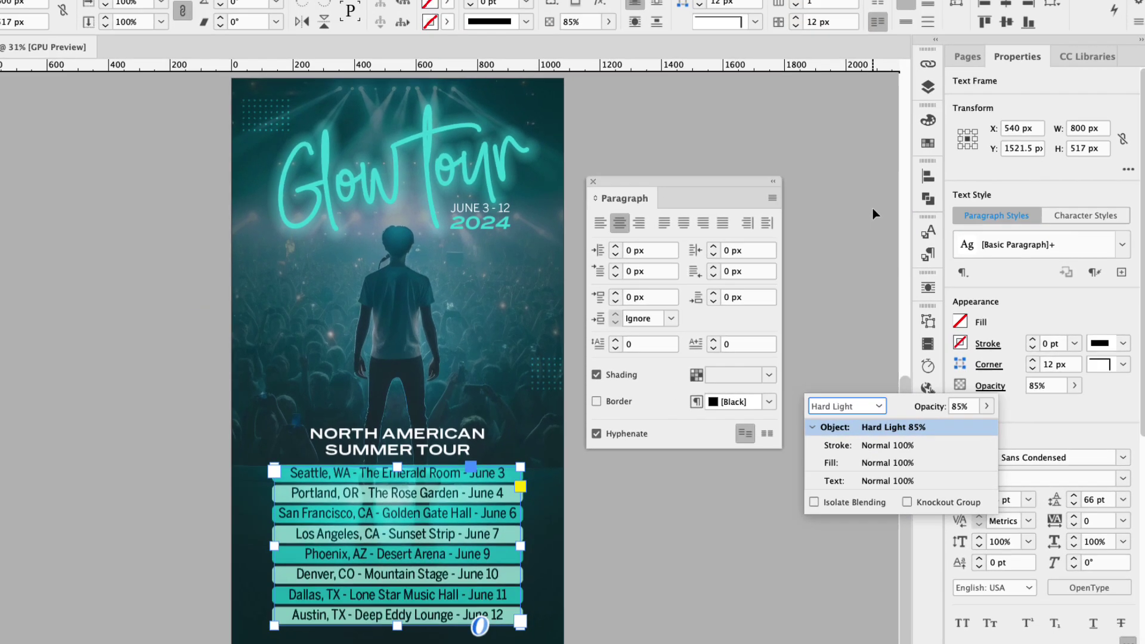